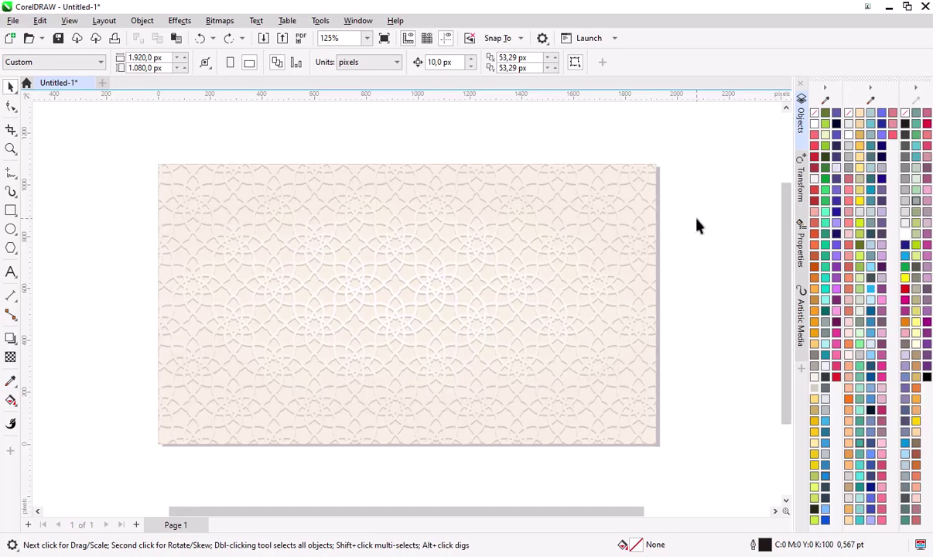
scroll(379, 298, up, 3)
scroll(233, 263, down, 1)
scroll(215, 257, up, 3)
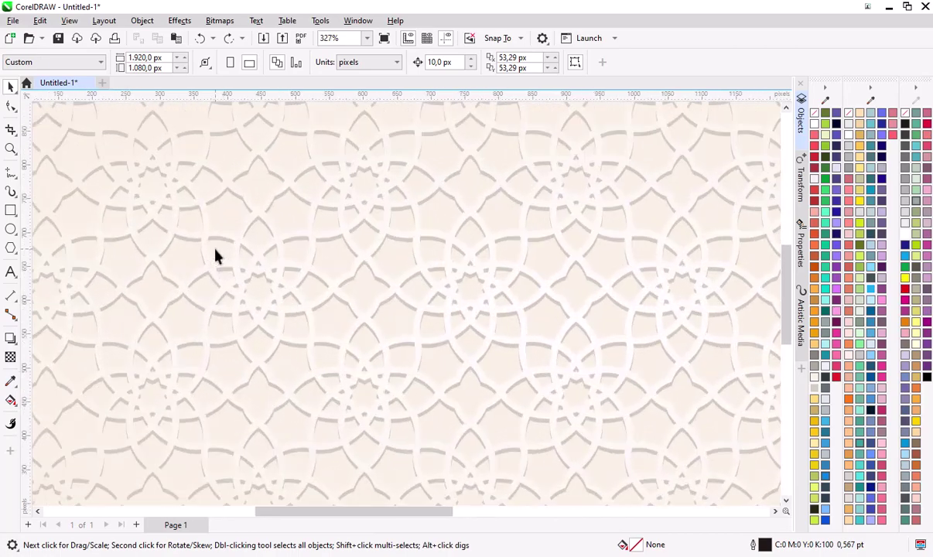
scroll(215, 257, down, 2)
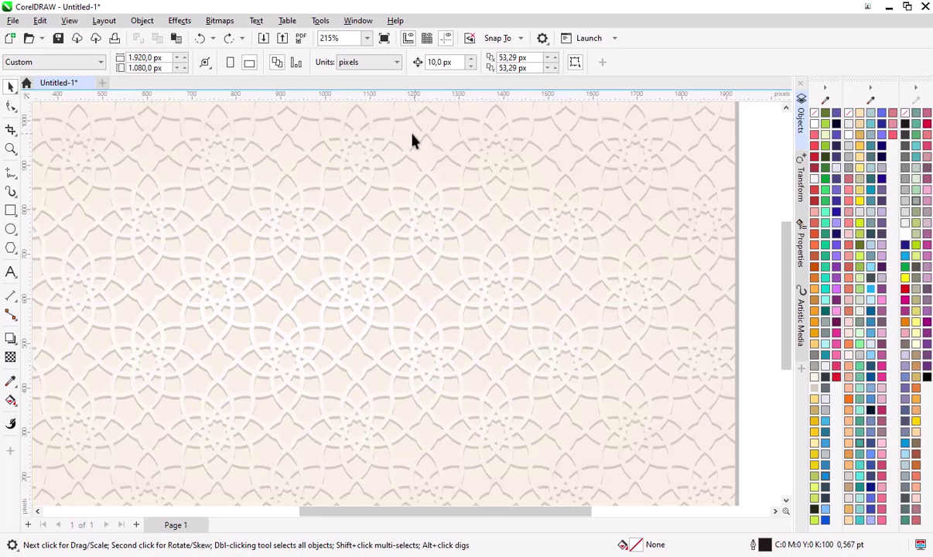
Create a new document with pixels as units and a page size of 1920 by 1080 px.
click(10, 38)
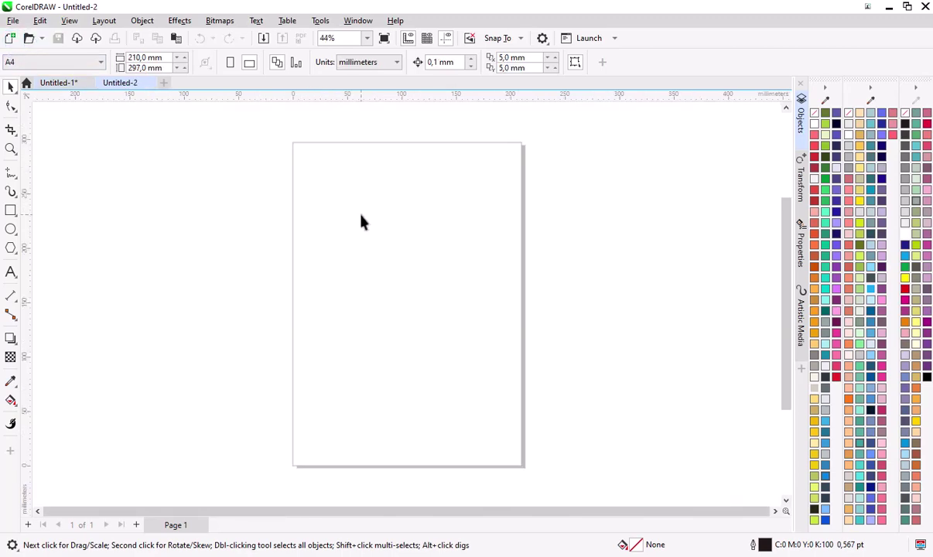
click(390, 68)
click(373, 132)
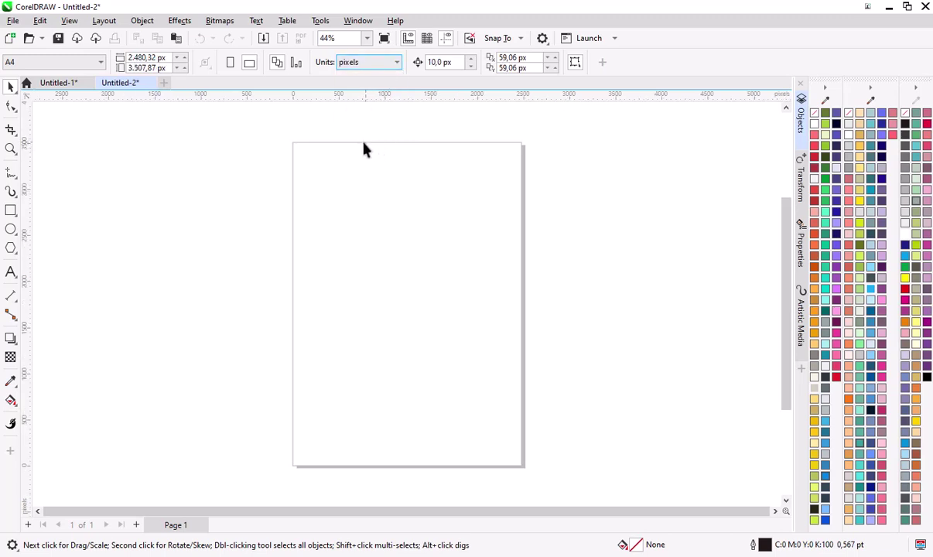
click(168, 58)
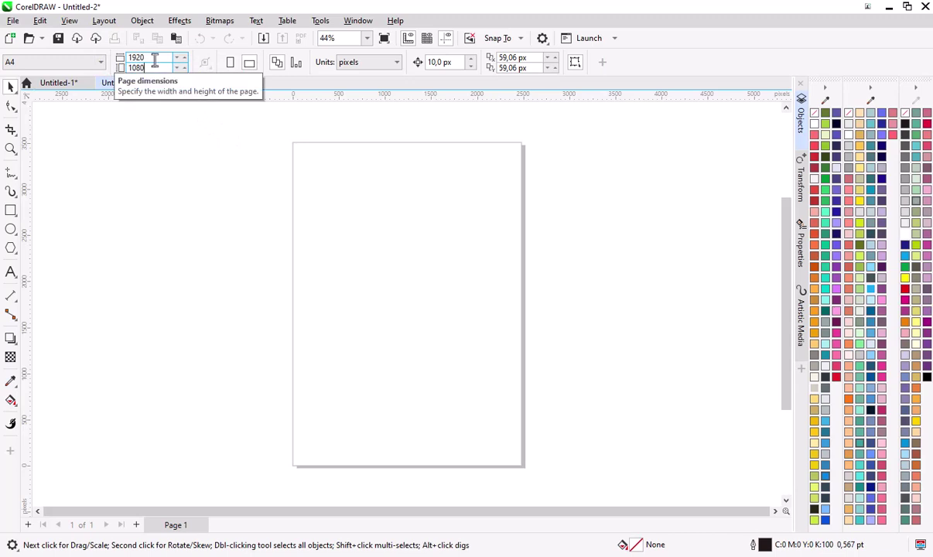
key(Return)
scroll(193, 246, up, 5)
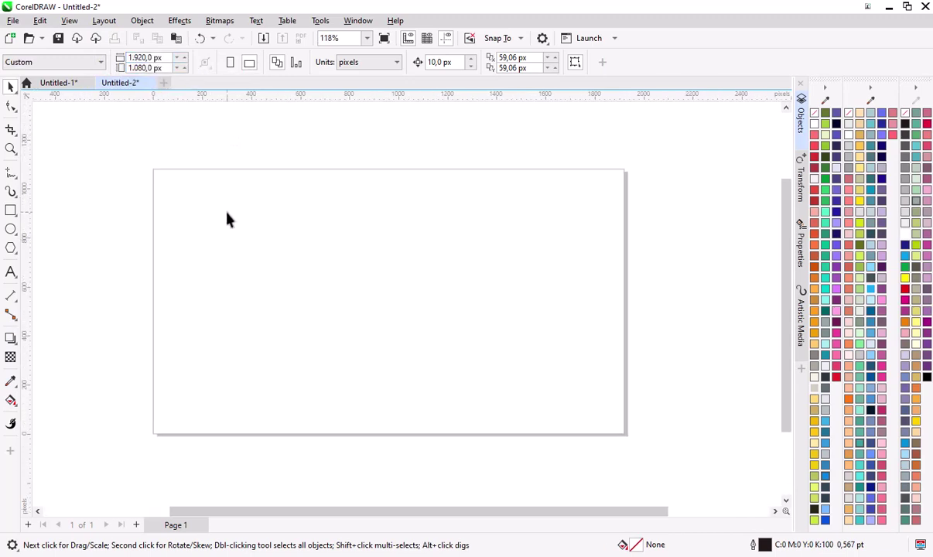
Draw a circle about 235 px in diameter near the page's upper-left corner and place an overlapping copy about 131 px to its right.
click(11, 229)
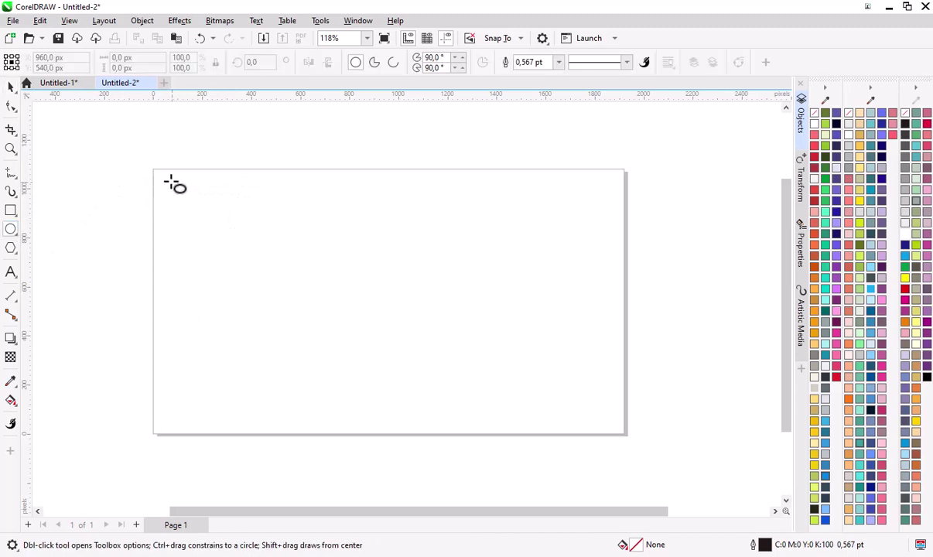
drag(167, 179, 224, 235)
key(space)
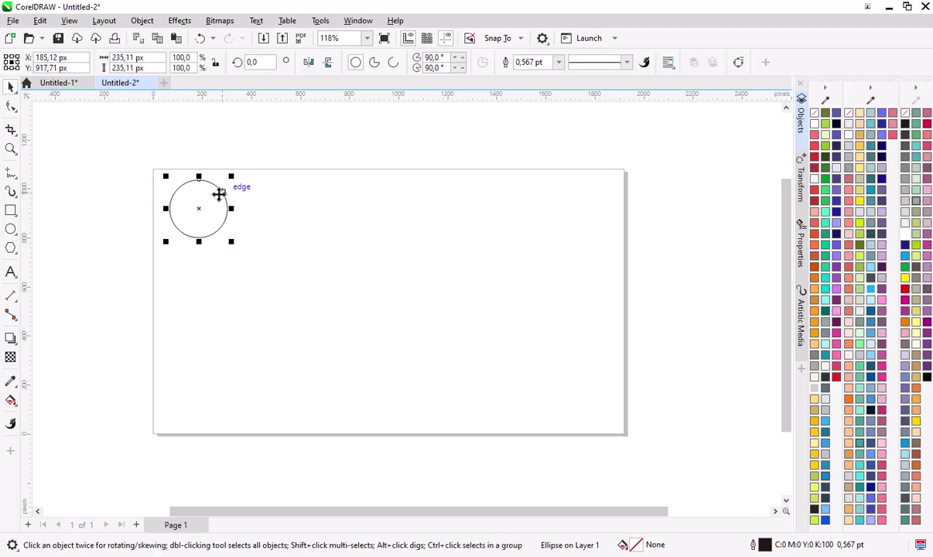
scroll(207, 190, up, 5)
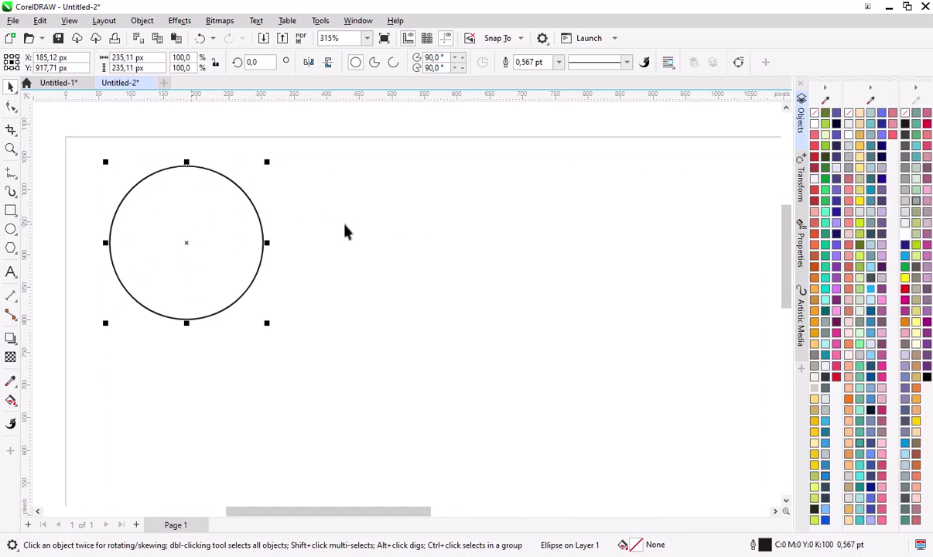
drag(213, 223, 302, 236)
Intersect the two overlapping circles and delete both originals, leaving only the petal-shaped overlap.
drag(100, 143, 112, 159)
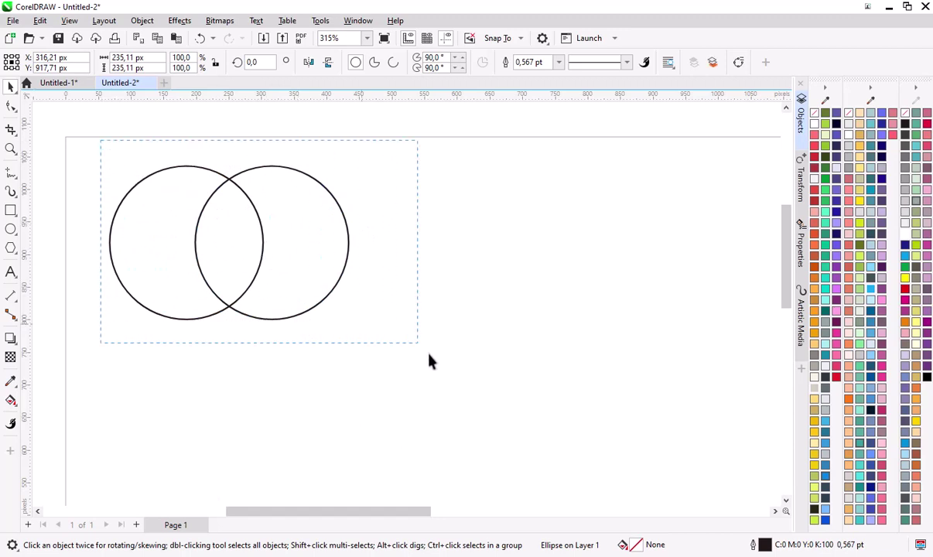
drag(430, 358, 431, 356)
click(417, 63)
click(274, 225)
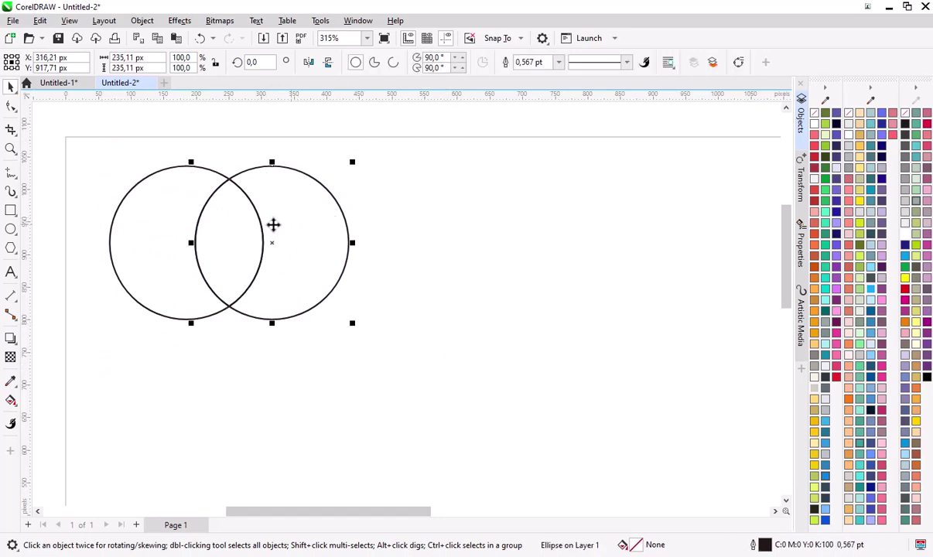
key(Delete)
click(164, 213)
key(Delete)
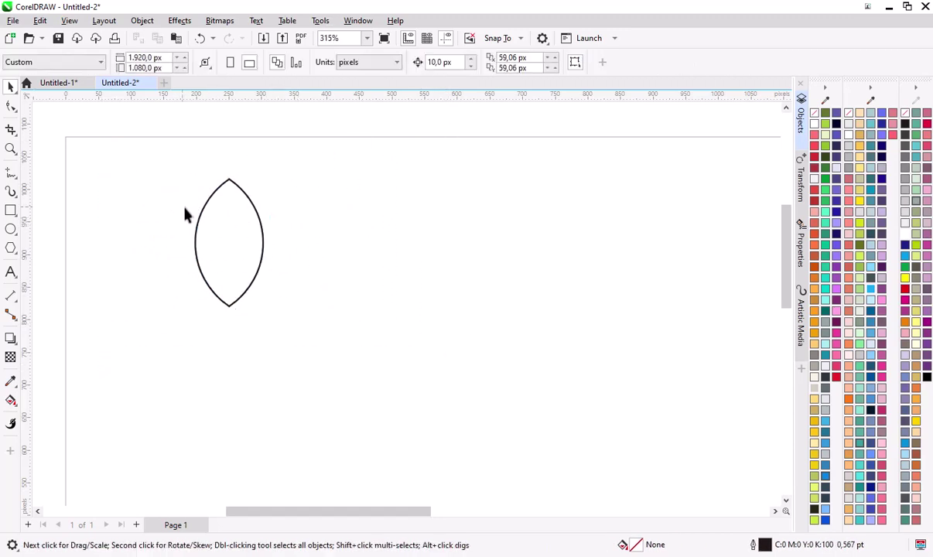
Resize the petal shape to 240 px wide and 480 px high.
click(254, 217)
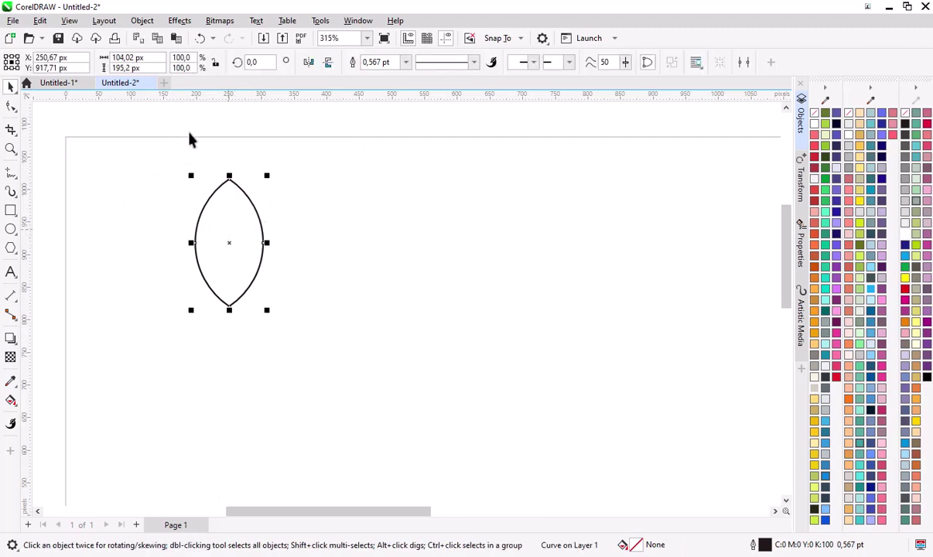
click(127, 57)
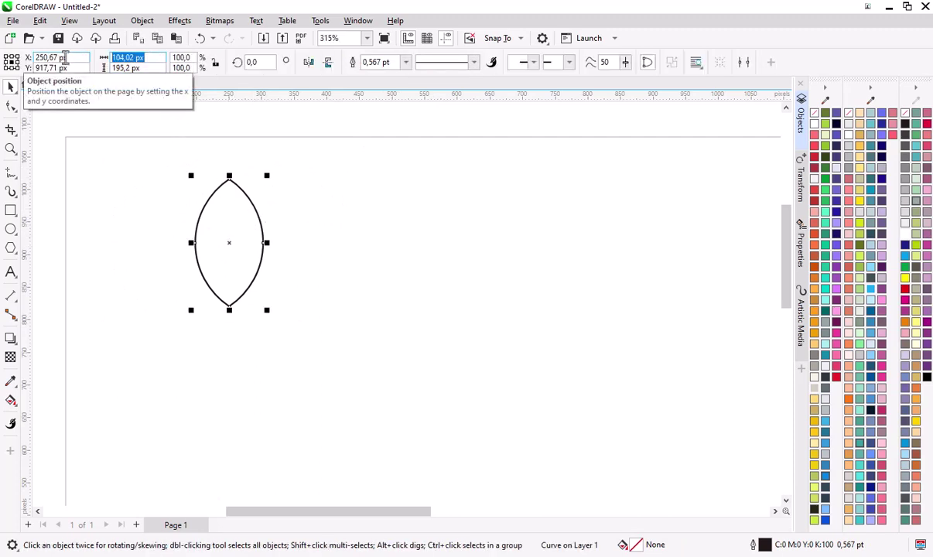
text(240)
key(Tab)
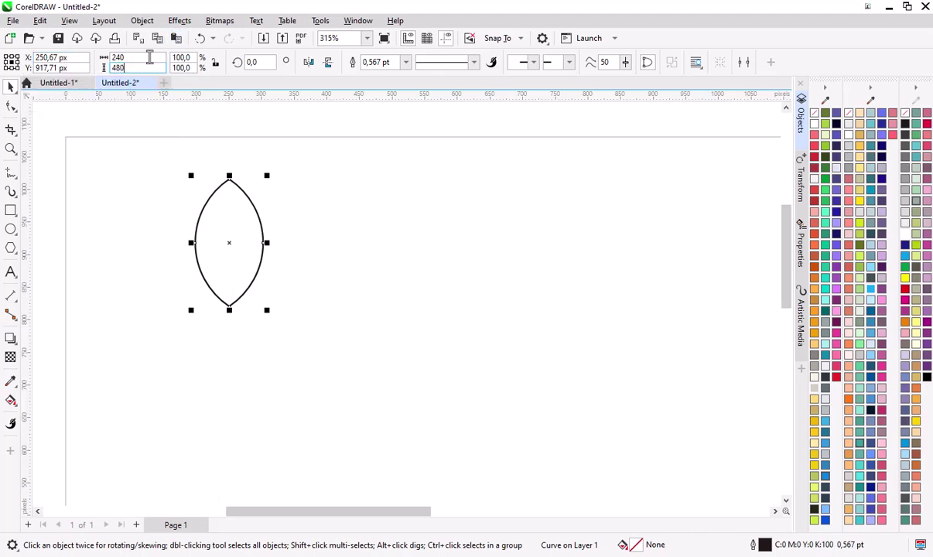
key(Return)
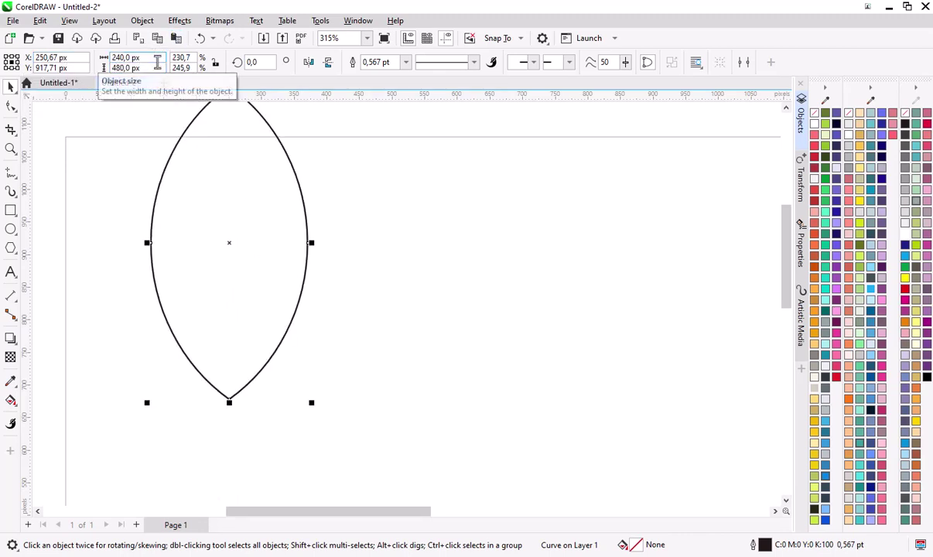
Move the petal down inside the page and place a copy of it about 389 px to its right.
scroll(214, 254, down, 3)
scroll(260, 252, up, 2)
drag(261, 210, 436, 247)
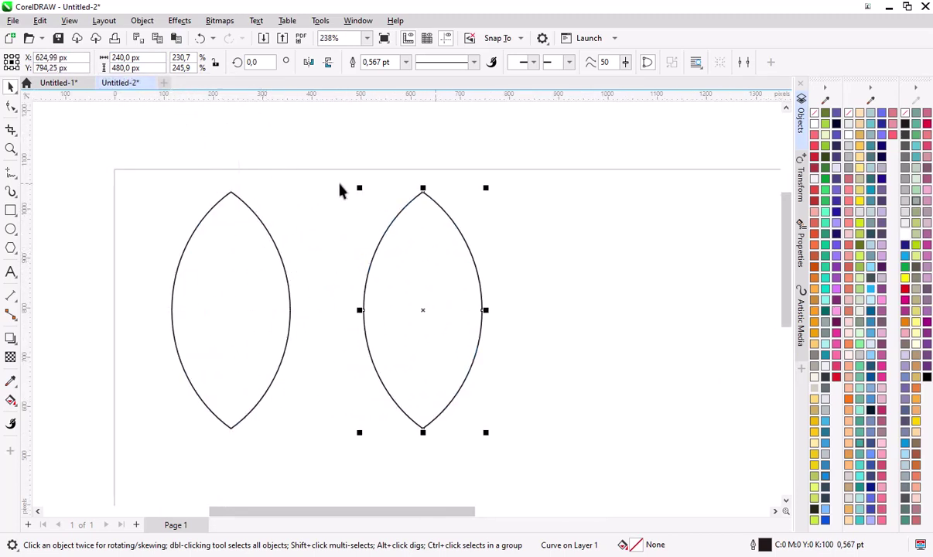
Copy the left petal about 311 px straight down so both overlap, and weld the two into one double-petal shape.
scroll(302, 271, down, 2)
scroll(298, 241, up, 1)
click(297, 241)
scroll(297, 232, up, 1)
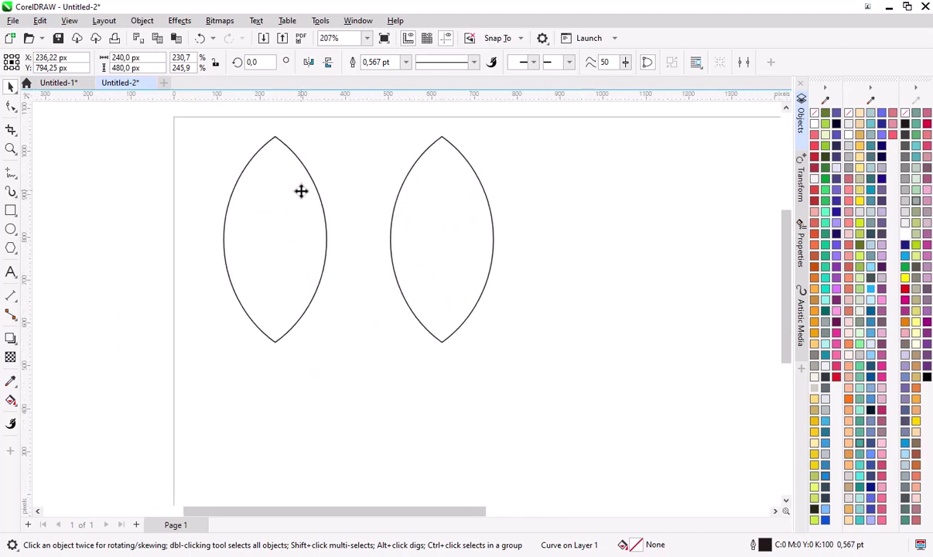
drag(302, 190, 315, 323)
scroll(291, 226, down, 2)
drag(206, 135, 371, 452)
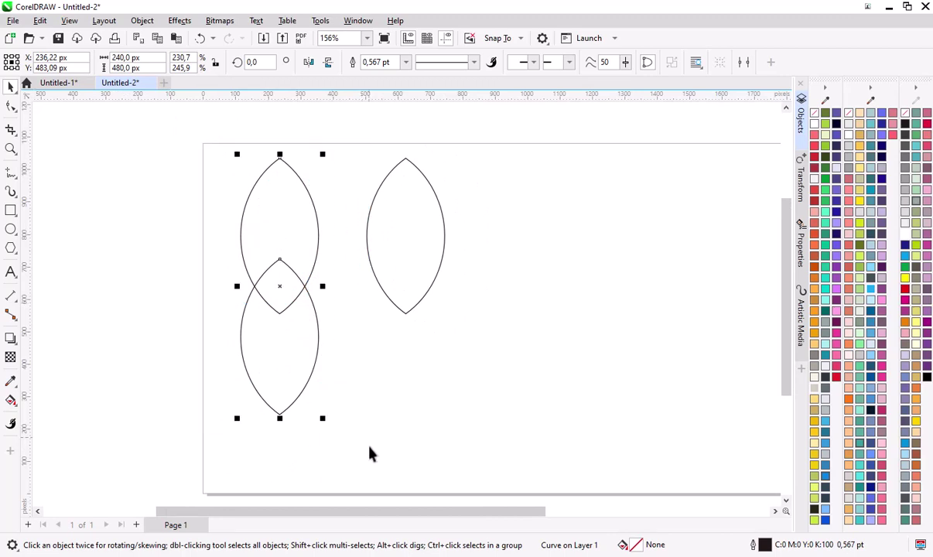
click(377, 66)
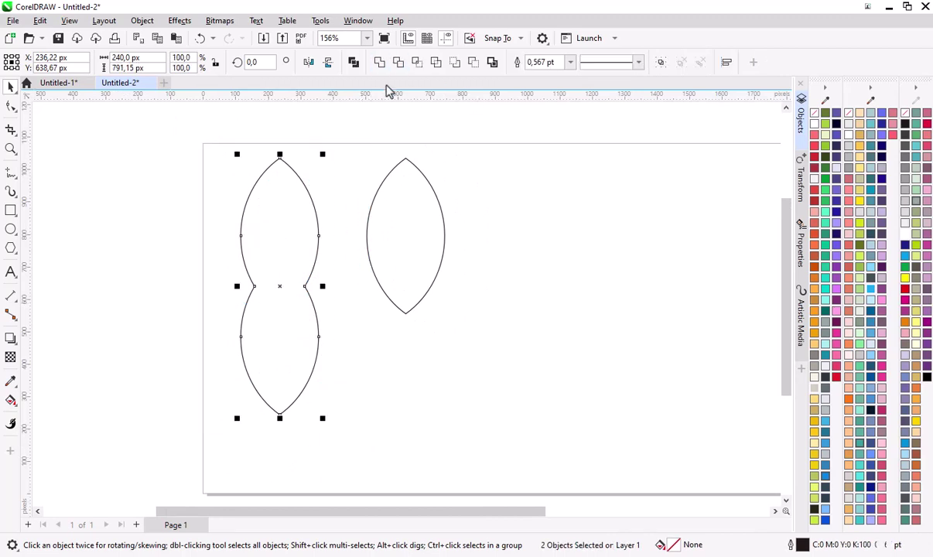
Create a copy of the double petal rotated 45° clockwise about its centre and repeat it twice to form an eight-petal flower.
click(277, 236)
scroll(308, 246, up, 1)
drag(327, 138, 379, 224)
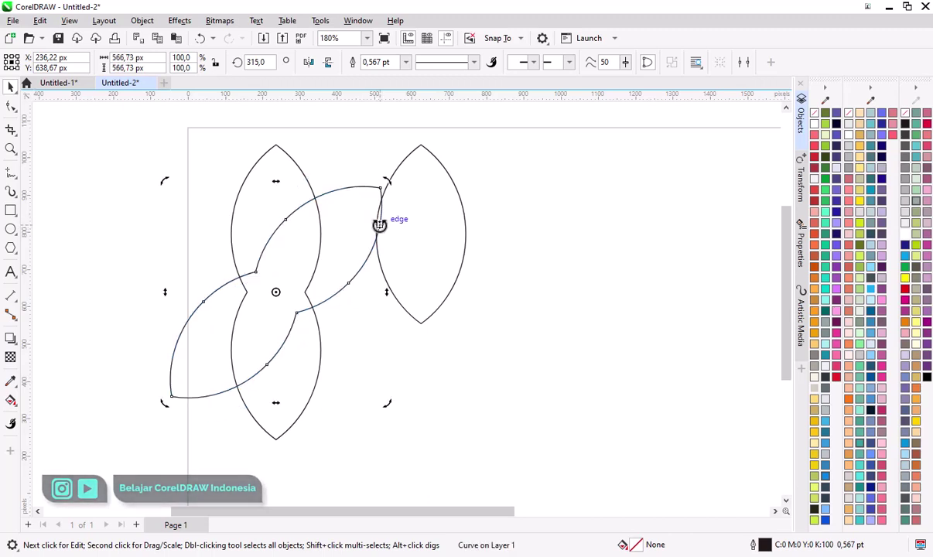
key(ctrl+r)
key(ctrl+r)
click(561, 178)
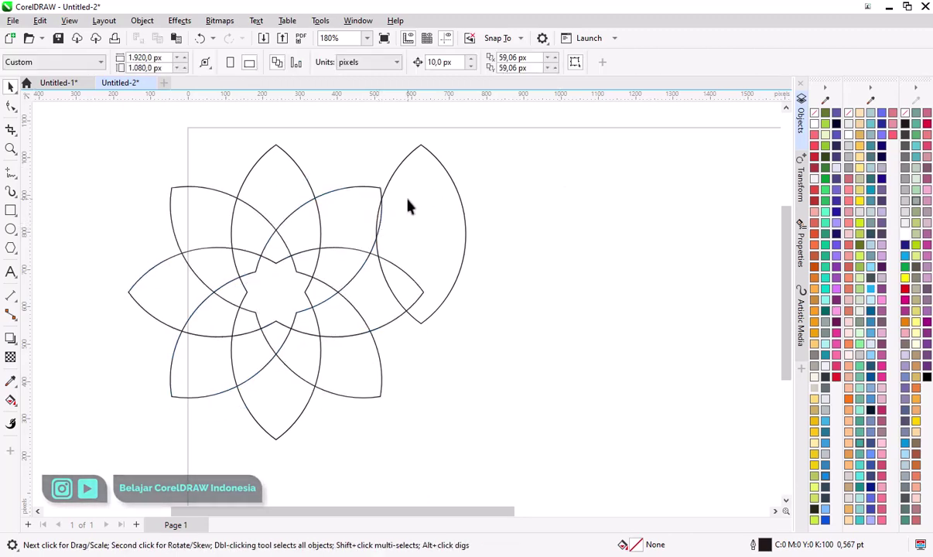
Combine the four double-petal shapes of the flower into one curve and set its outline width to 3.0 pt.
scroll(385, 225, down, 2)
scroll(155, 152, up, 1)
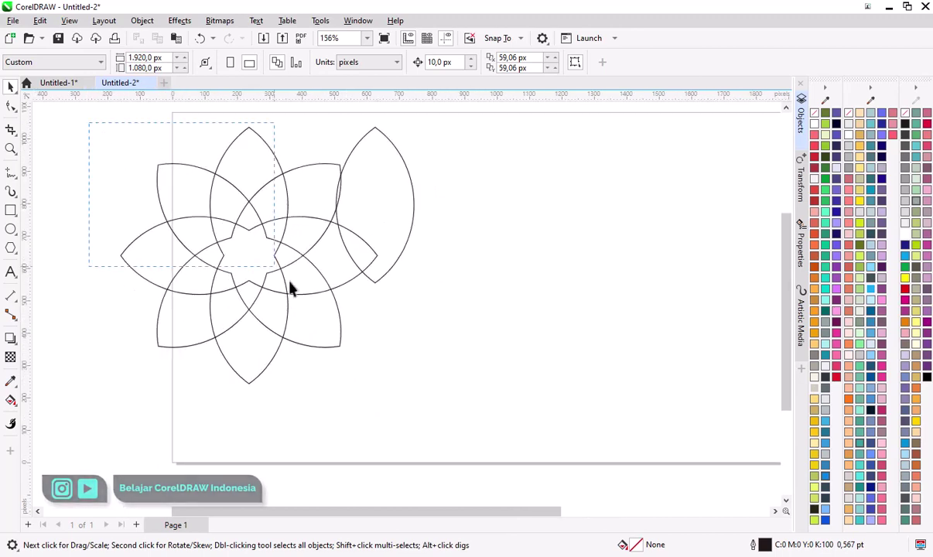
drag(291, 283, 391, 410)
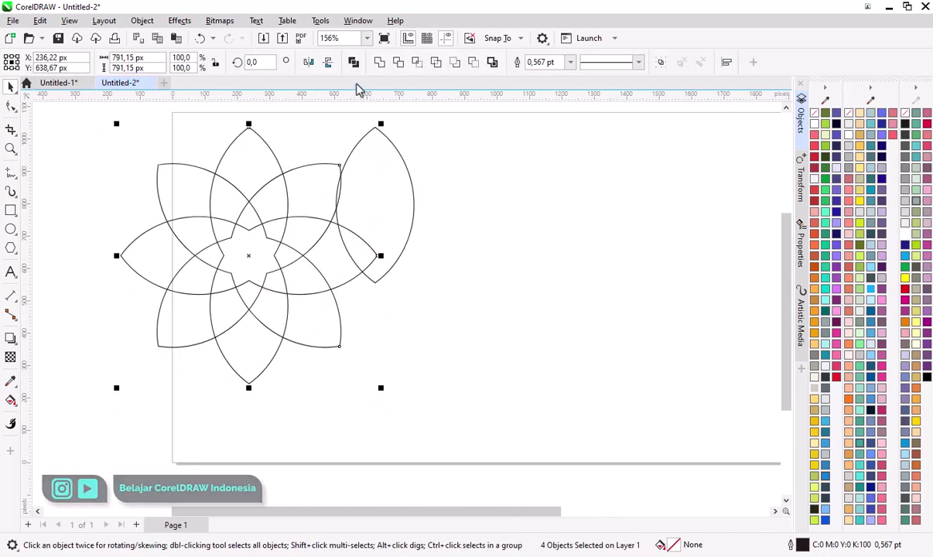
click(354, 63)
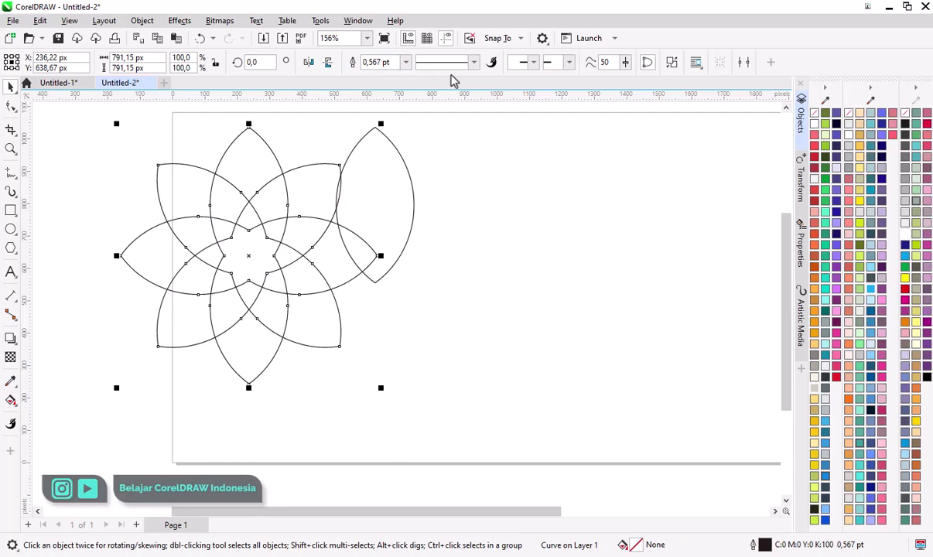
click(405, 62)
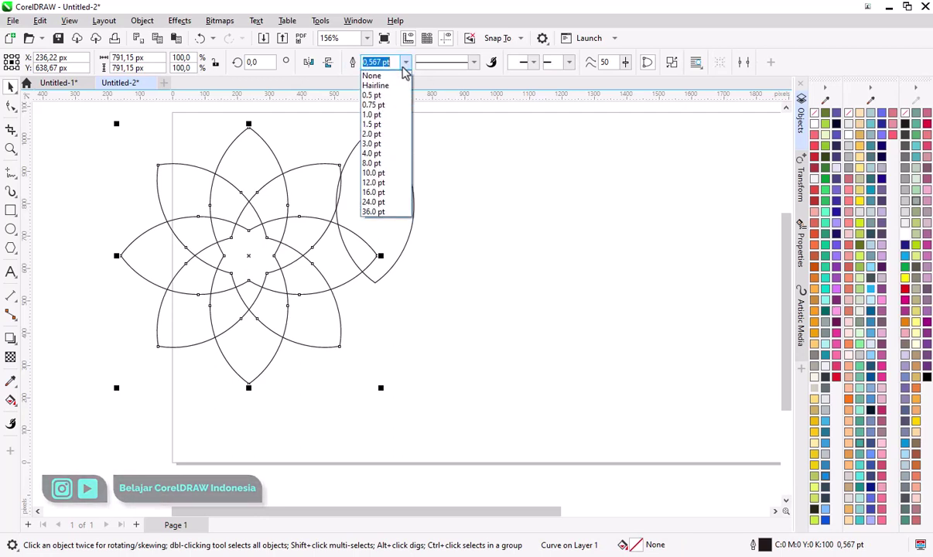
click(396, 144)
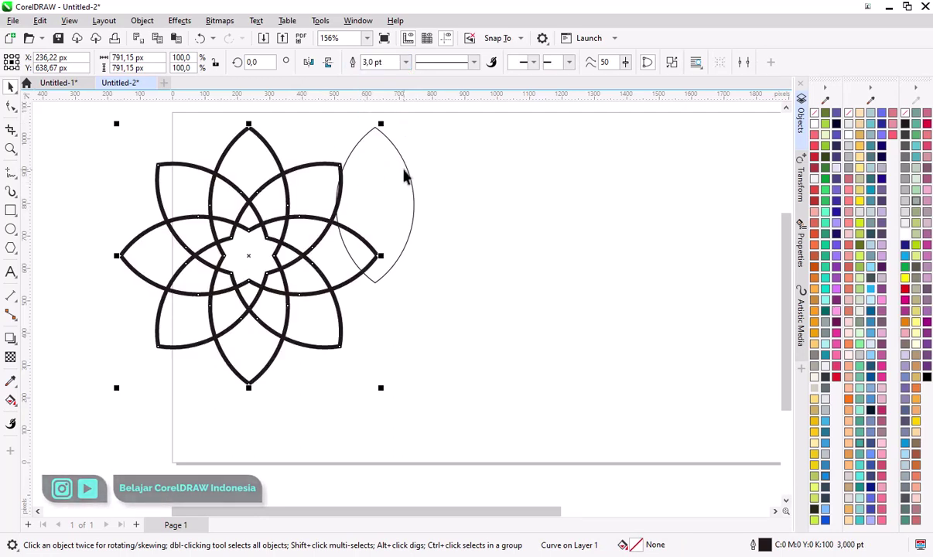
Move the spare petal to the right, clear of the flower, and resize it to 160 by 320 px.
drag(388, 165, 455, 233)
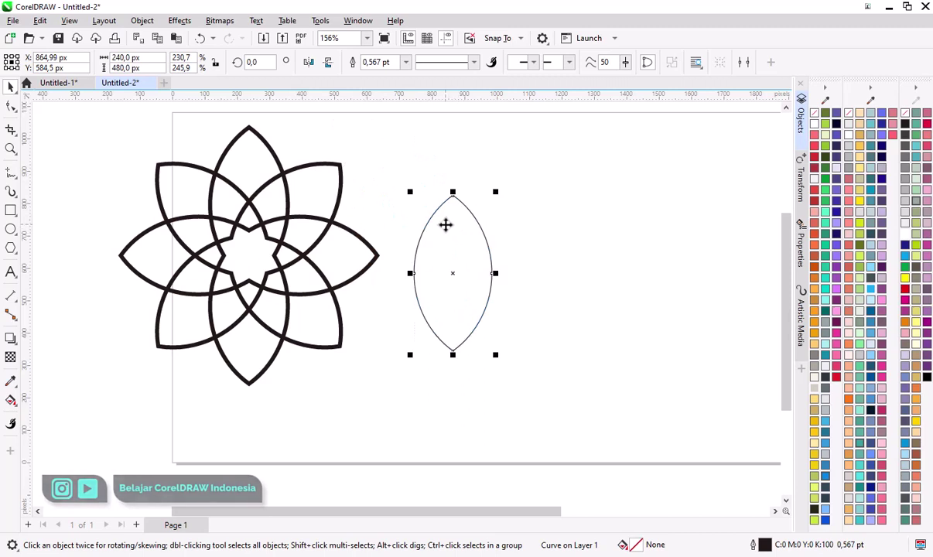
click(431, 179)
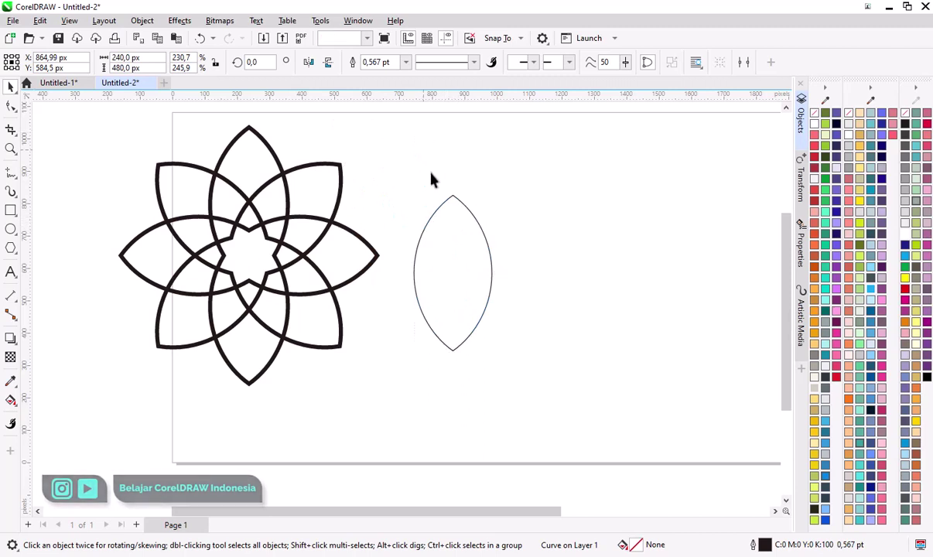
click(448, 208)
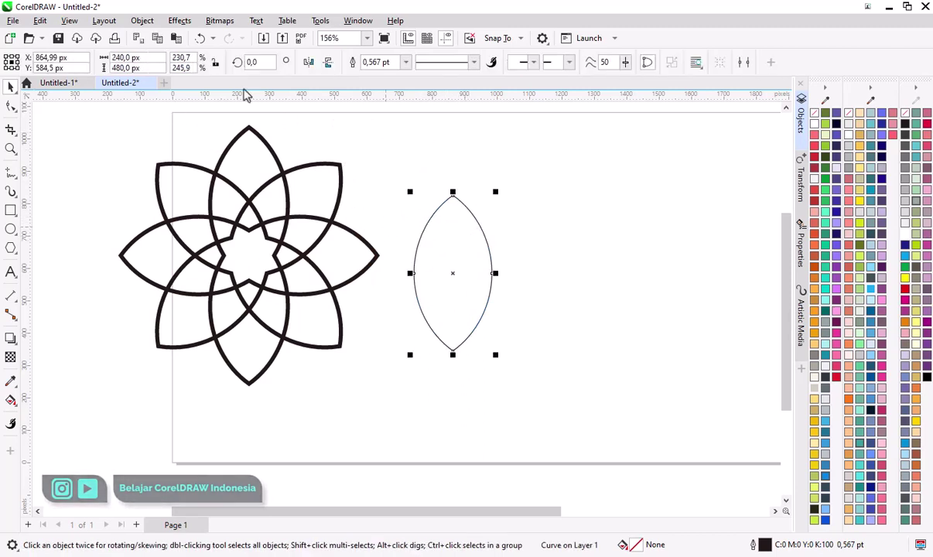
click(150, 58)
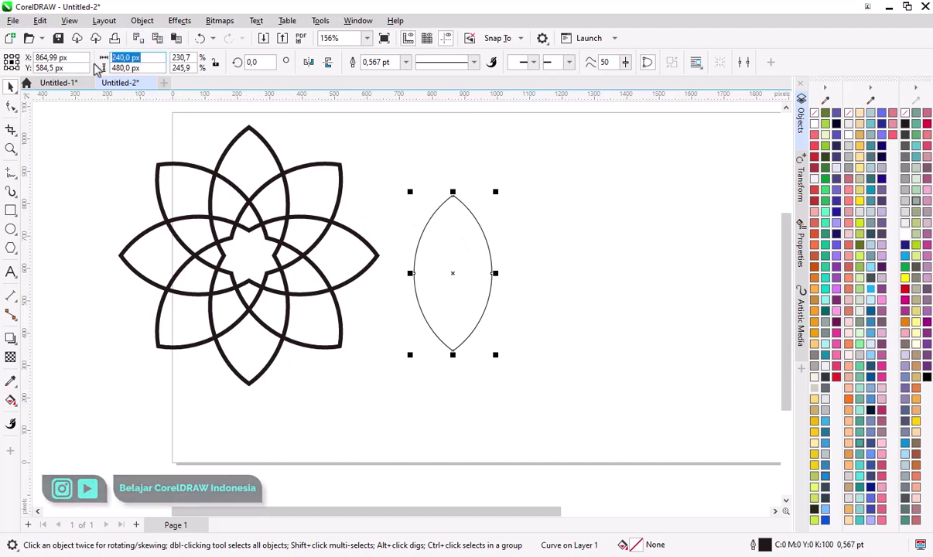
text(160)
key(Tab)
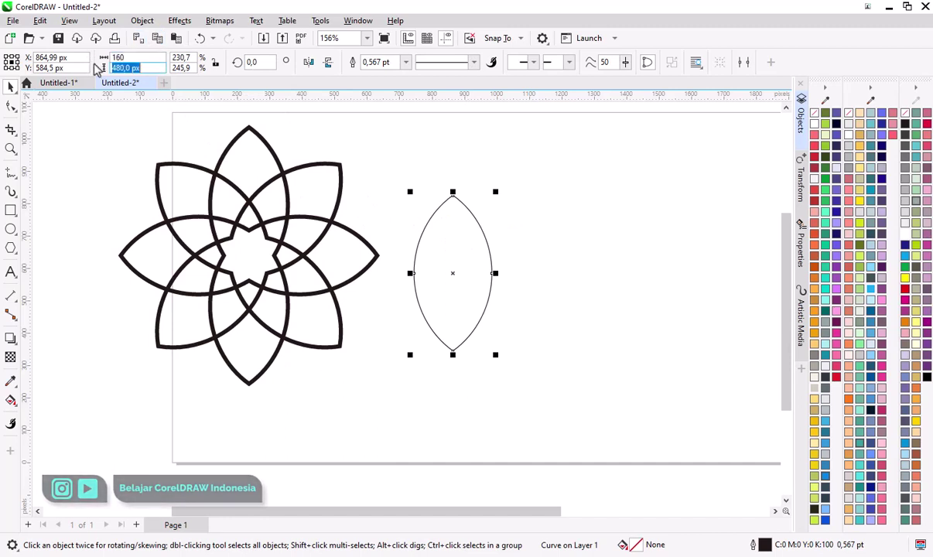
text(320)
key(Return)
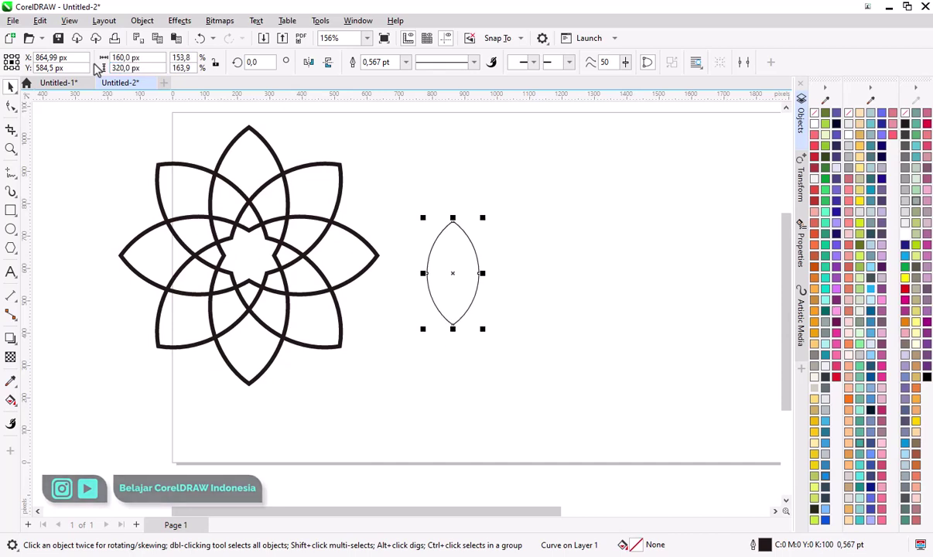
Set the small petal's outline width to 3.0 pt.
click(404, 63)
click(406, 144)
click(418, 265)
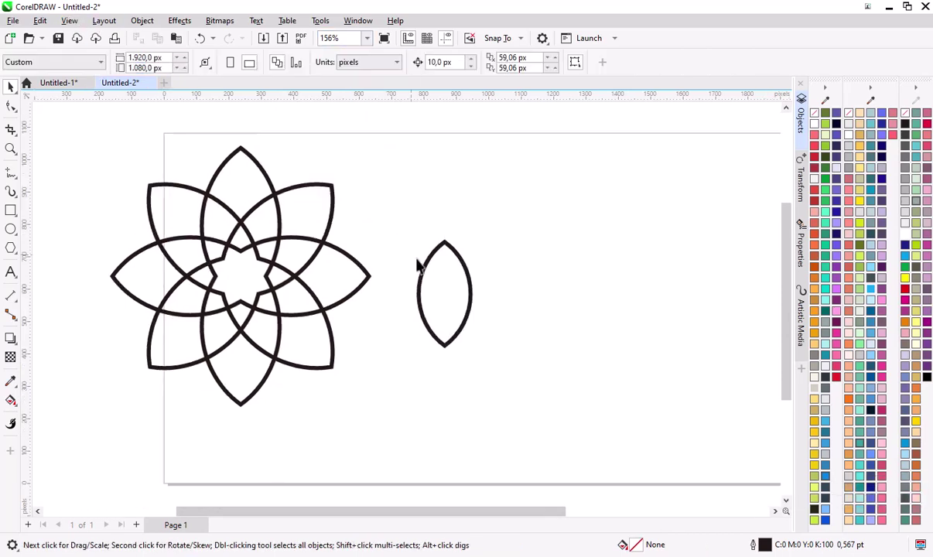
Create a copy of the small petal rotated 90° about its centre, crossing the original.
click(468, 283)
scroll(468, 283, up, 2)
click(444, 267)
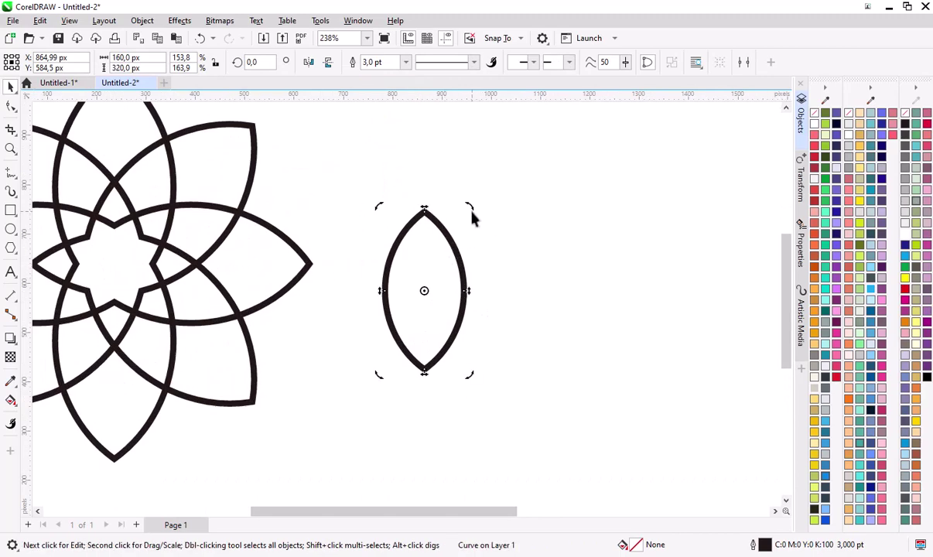
drag(469, 209, 531, 328)
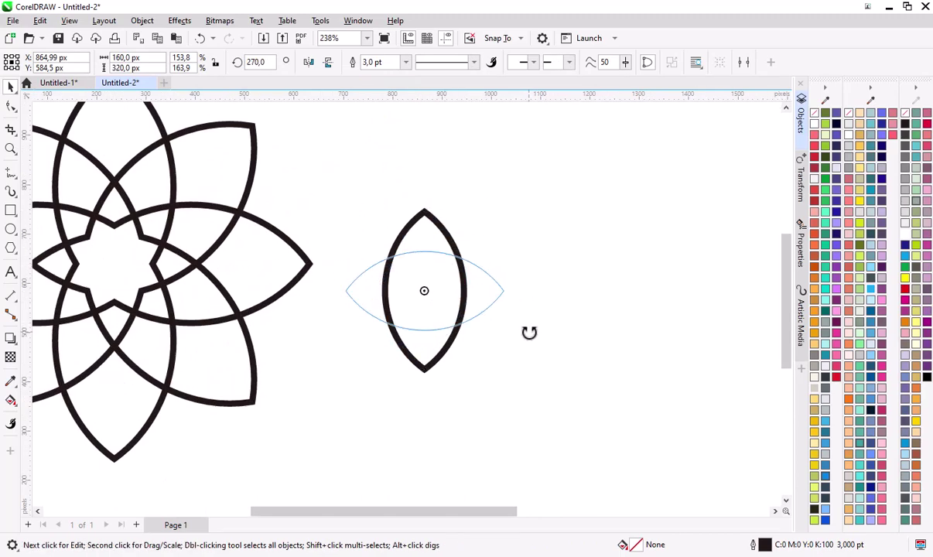
click(322, 194)
Weld the two crossed small petals into a single four-pointed star.
drag(570, 426, 571, 425)
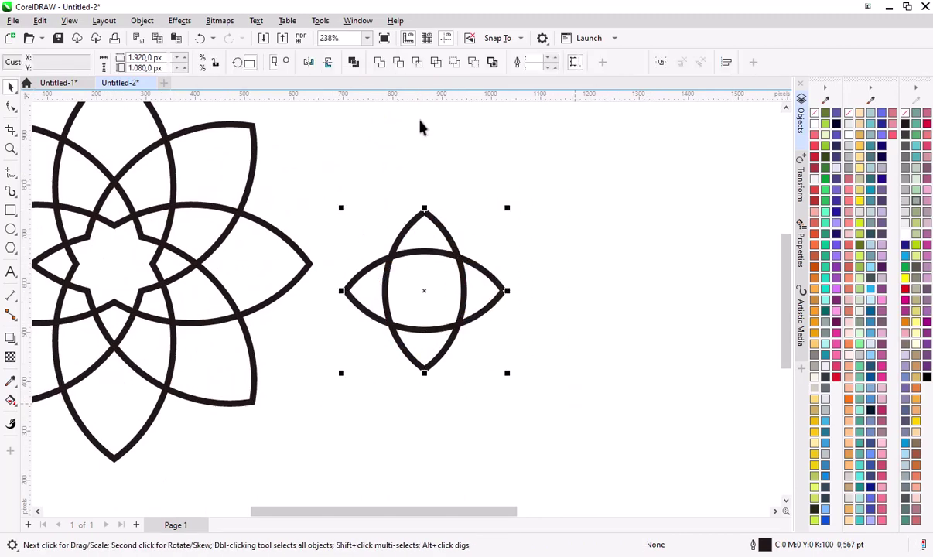
click(356, 62)
scroll(507, 237, down, 2)
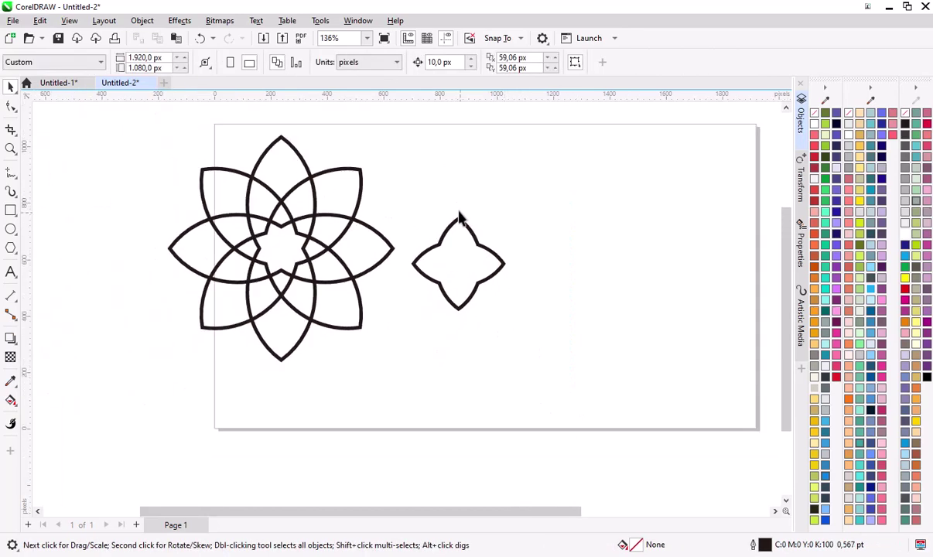
Move the four-pointed star so its left tip meets the right tip of the eight-petal flower.
scroll(462, 217, up, 3)
click(431, 309)
scroll(425, 291, up, 2)
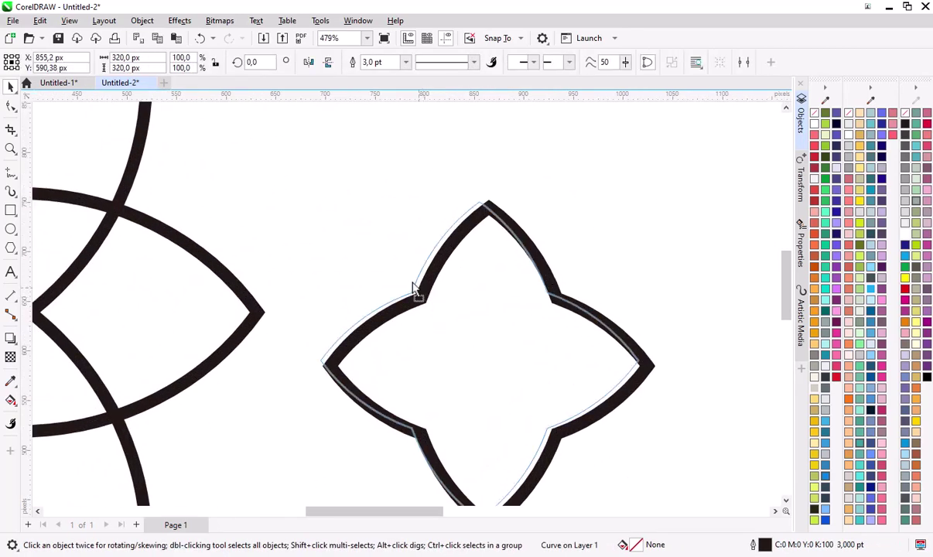
drag(416, 285, 357, 246)
click(263, 191)
scroll(298, 222, down, 4)
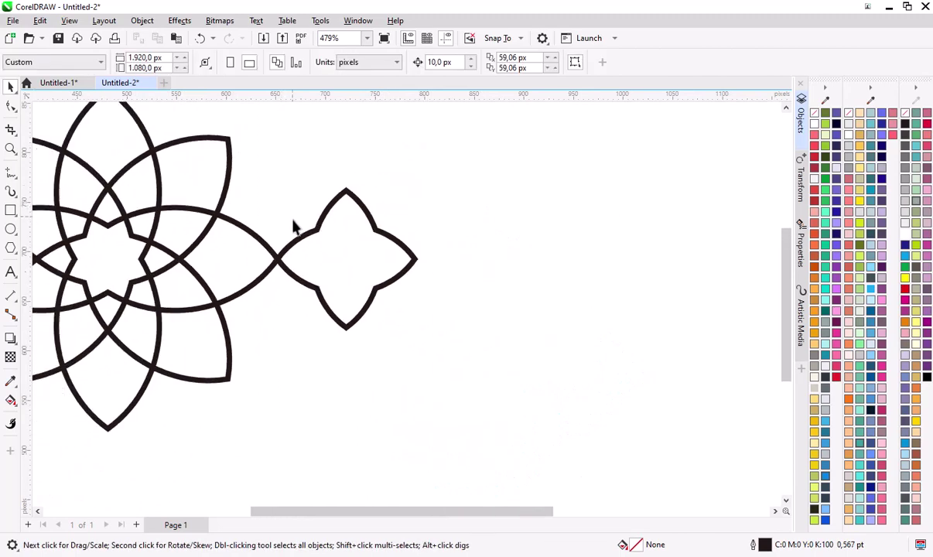
Scale the flower and star together to about 449 by 320 px and place them in the page's upper-left corner.
drag(484, 374, 485, 379)
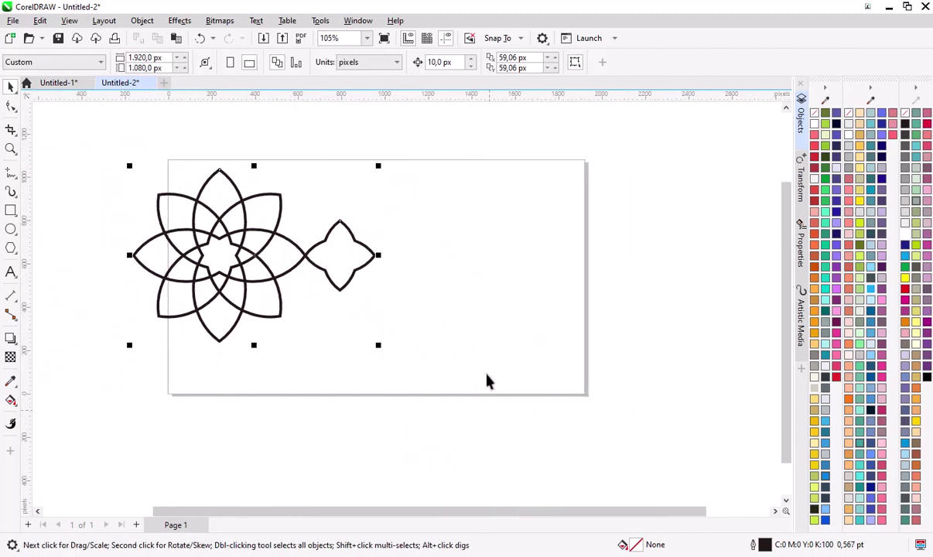
drag(380, 162, 222, 184)
click(140, 240)
scroll(139, 240, up, 3)
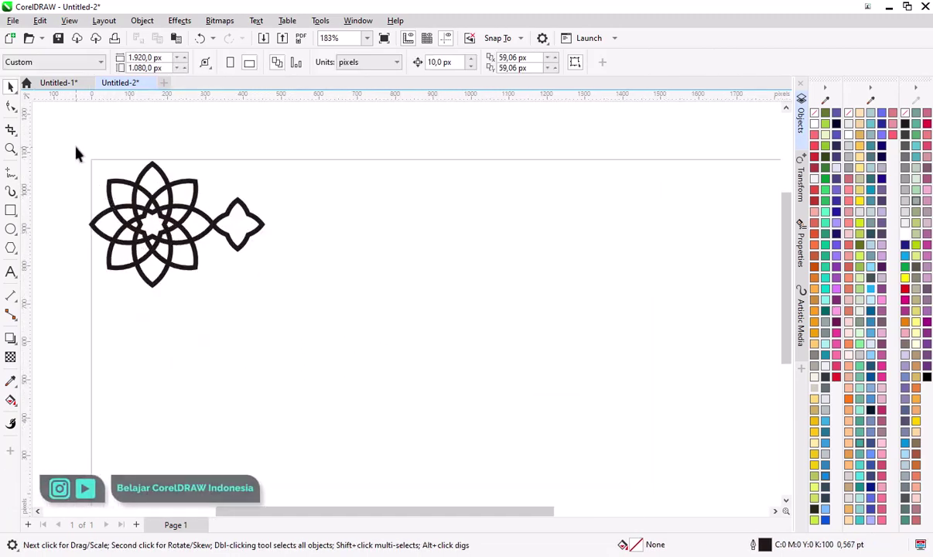
Copy the flower and star to the right, joined to the original star's tip, and repeat the copy five times to extend the row.
drag(255, 289, 257, 291)
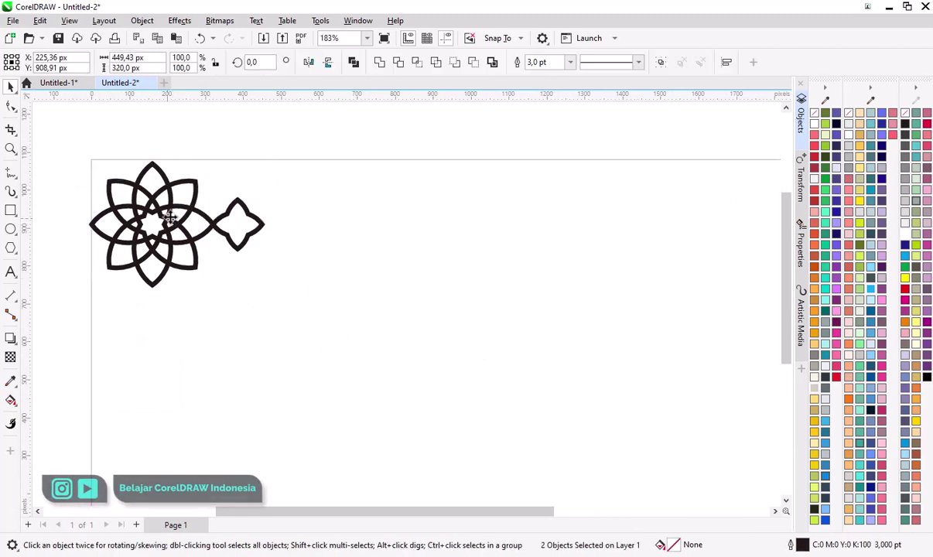
drag(179, 226, 339, 246)
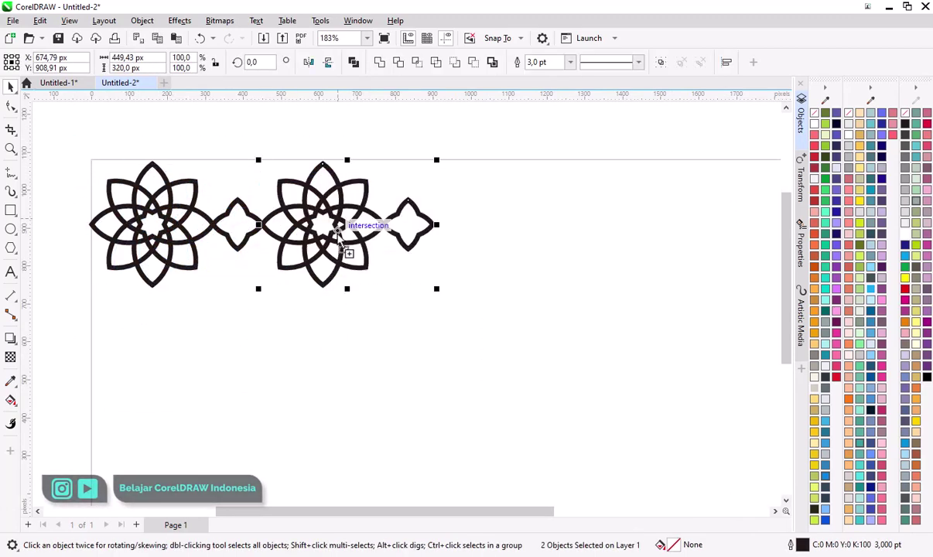
scroll(217, 203, down, 2)
scroll(216, 200, down, 4)
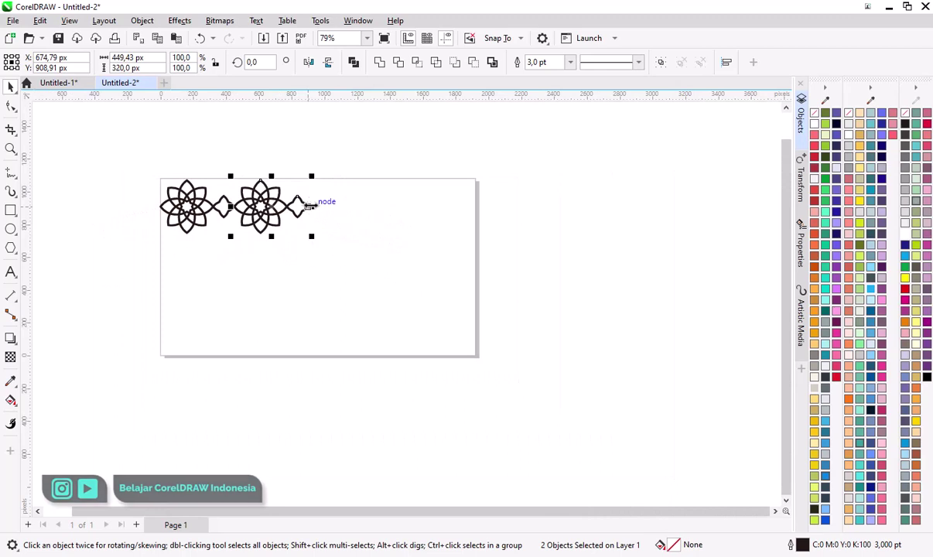
key(ctrl+r)
key(ctrl+r)
key(ctrl+r)
key(ctrl+r)
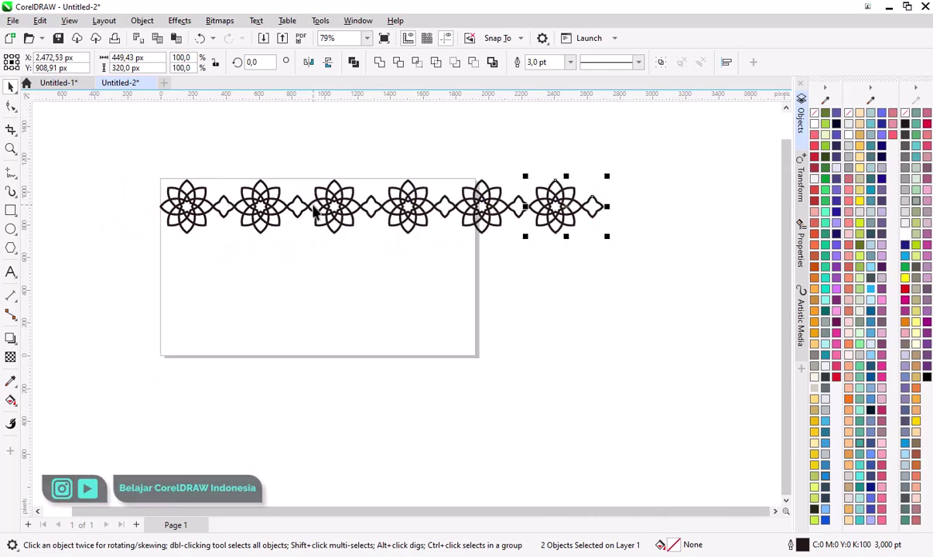
key(ctrl+r)
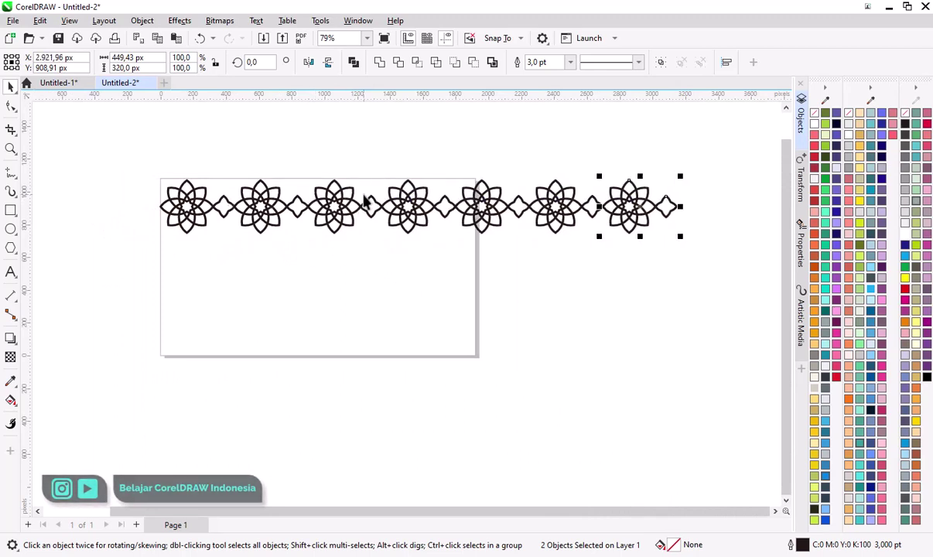
Group all the flowers and stars of the row.
click(156, 157)
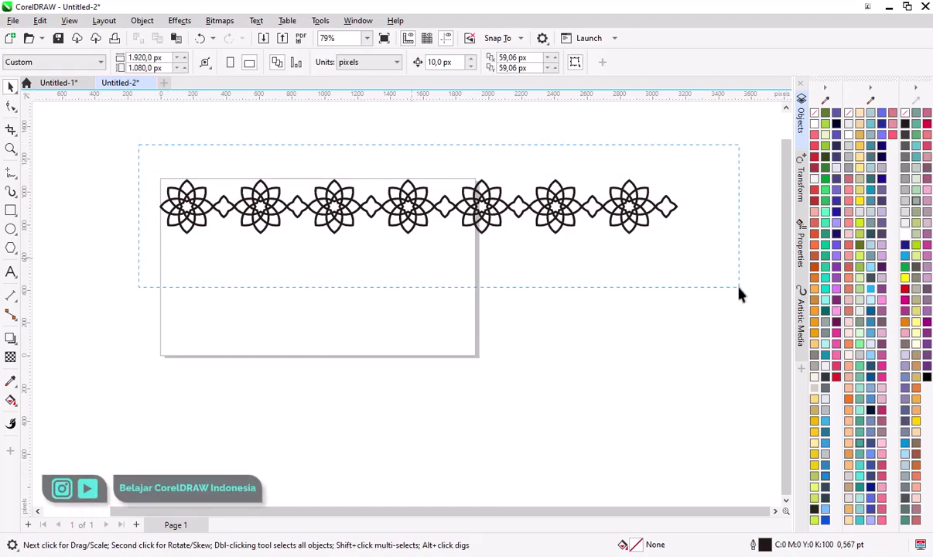
drag(739, 293, 738, 294)
key(ctrl+g)
scroll(665, 213, up, 1)
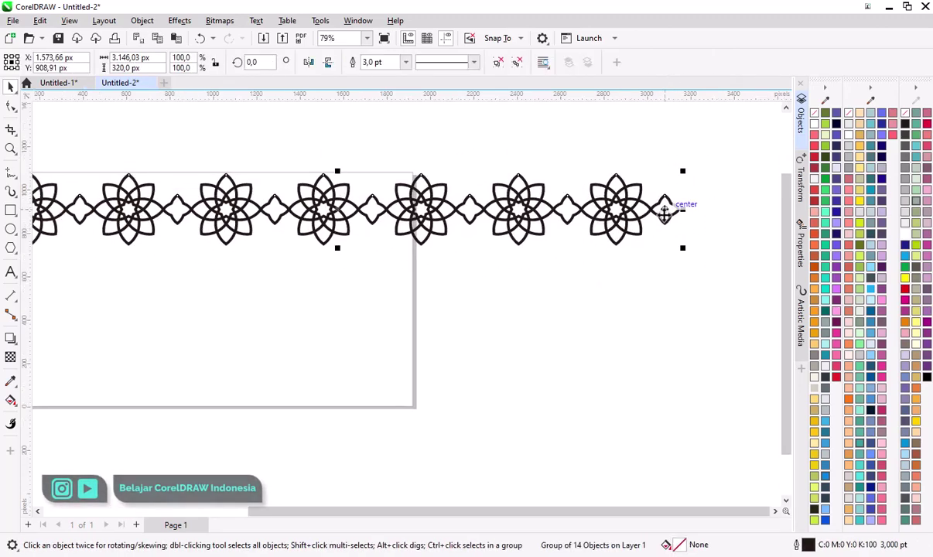
Place a copy of the row directly below the first and shorten it to a group without its last flower and star.
drag(639, 212, 570, 202)
scroll(573, 183, down, 3)
click(497, 62)
key(Delete)
drag(195, 212, 169, 203)
click(663, 63)
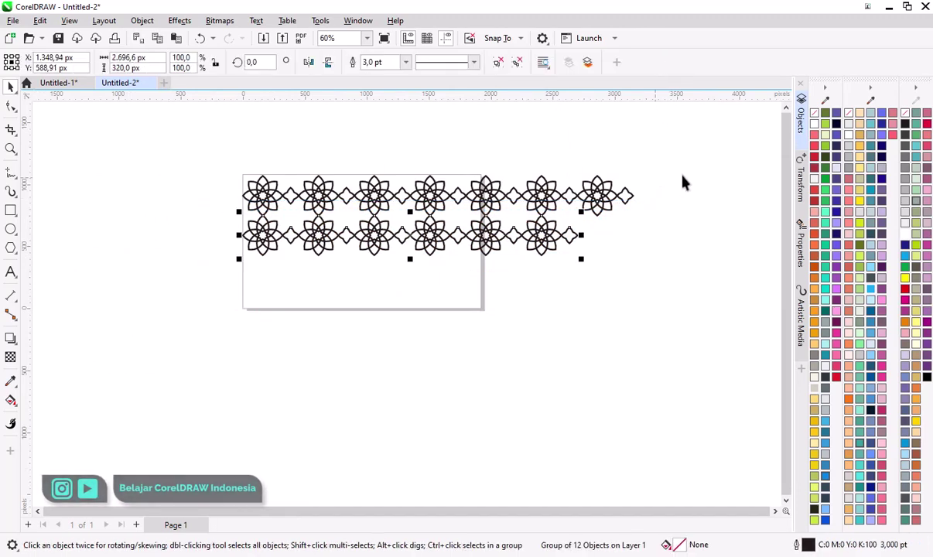
Centre the shorter row horizontally under the long row and ungroup both rows.
drag(697, 154, 151, 279)
key(c)
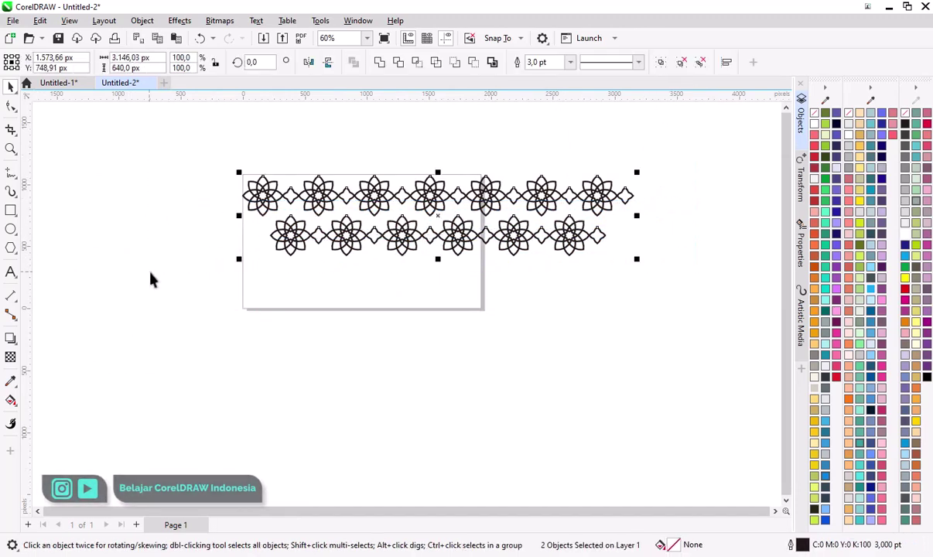
click(696, 180)
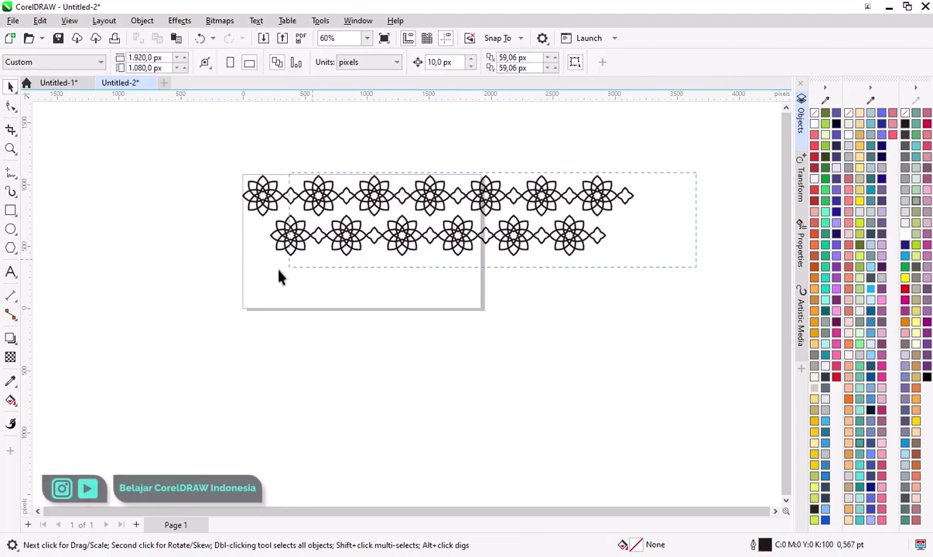
drag(280, 276, 200, 297)
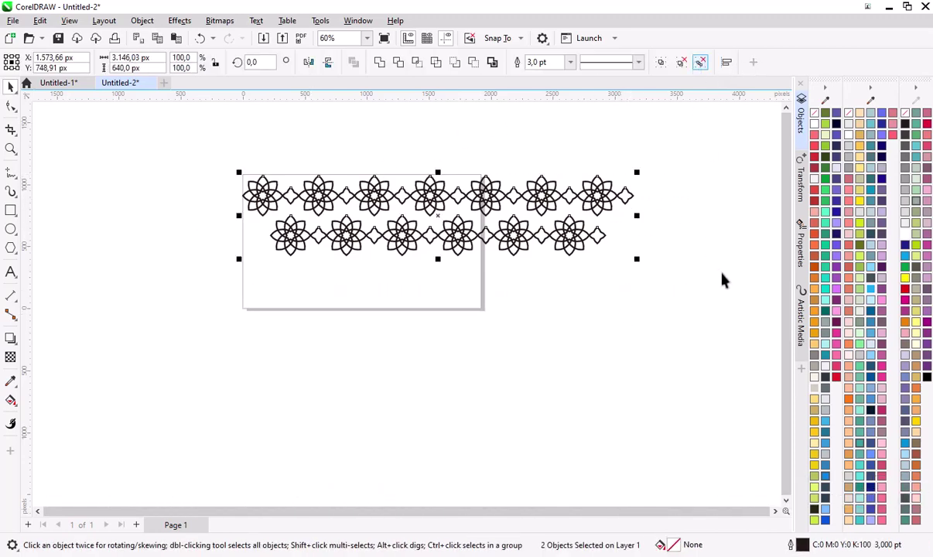
Move the lower row straight up to about Y 684 px so its flowers interlock with the upper row.
drag(722, 280, 217, 204)
scroll(464, 217, up, 4)
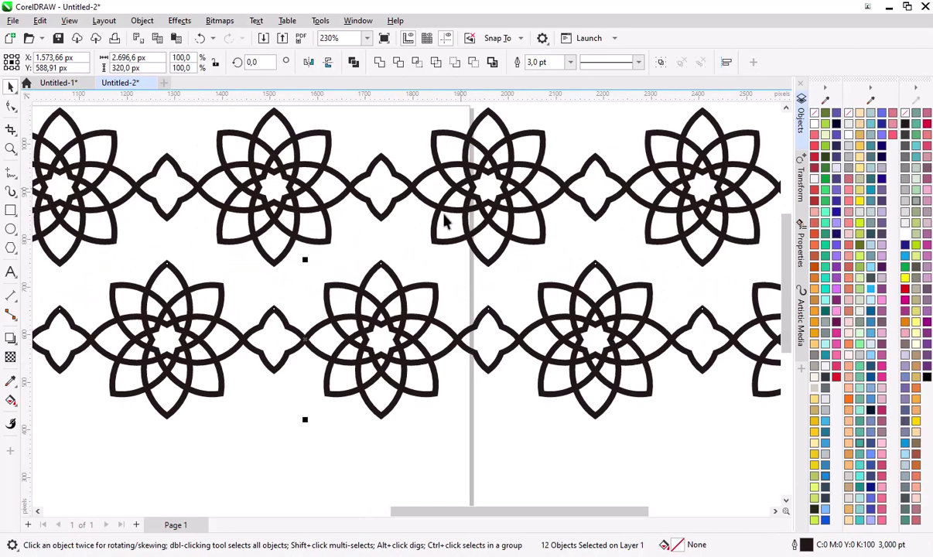
scroll(424, 255, up, 2)
drag(370, 294, 379, 226)
scroll(380, 226, down, 6)
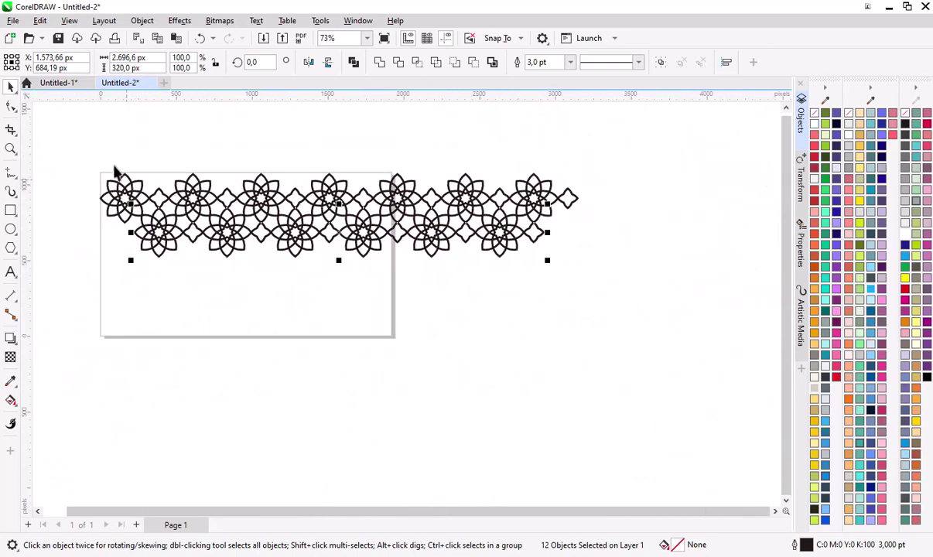
Copy both rows straight down so the copy interlocks with the originals, and repeat the copy three times.
key(ctrl+a)
scroll(433, 232, up, 3)
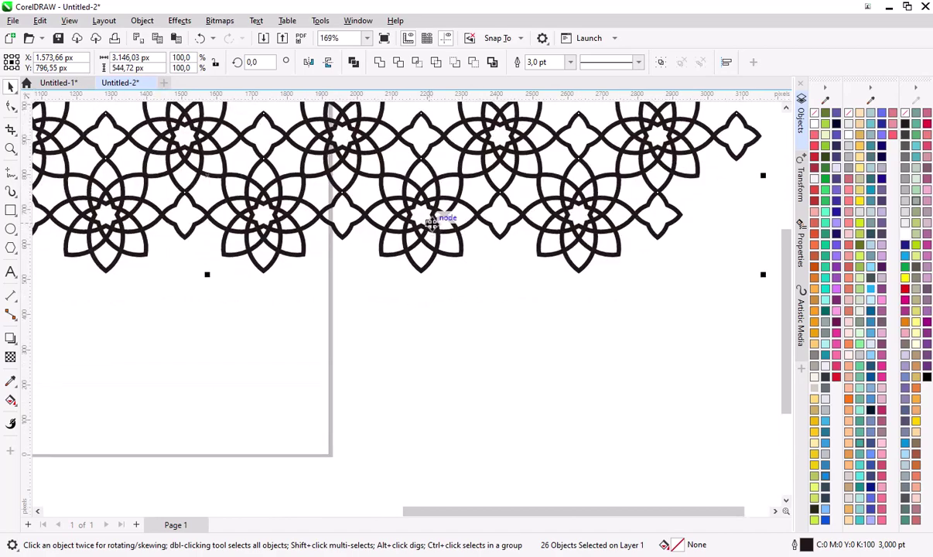
drag(437, 216, 437, 377)
scroll(439, 263, down, 3)
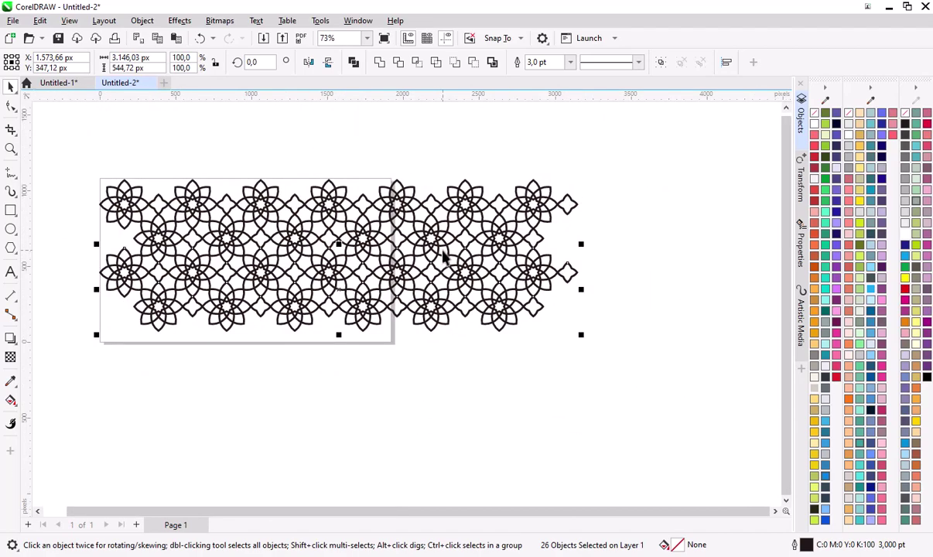
key(ctrl+r)
key(ctrl+r)
scroll(395, 178, down, 1)
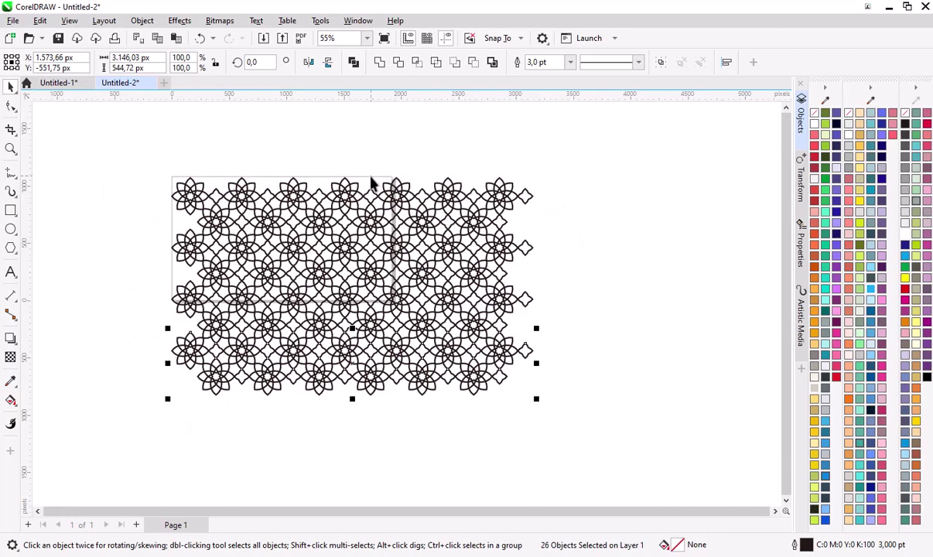
key(ctrl+r)
scroll(371, 186, down, 1)
scroll(371, 186, up, 1)
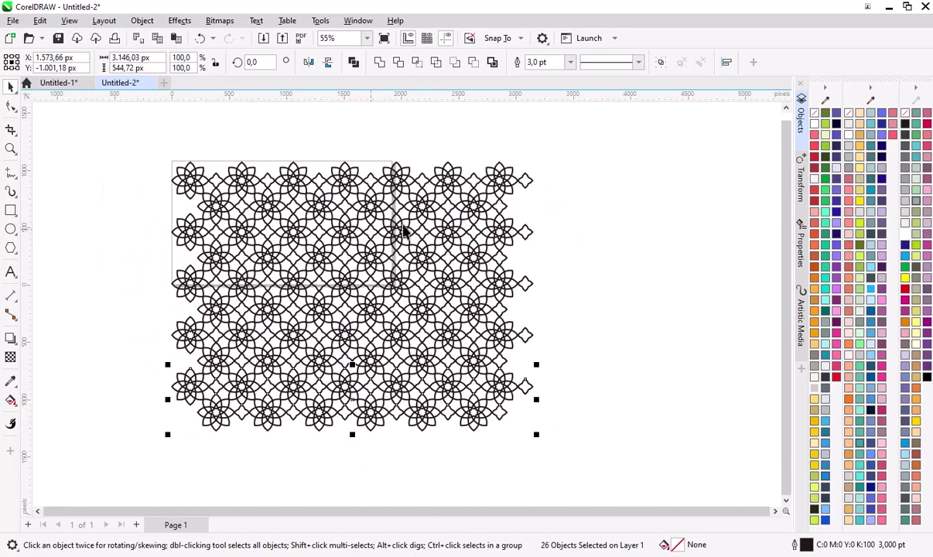
Group the entire flower pattern and centre it on the page.
click(603, 385)
drag(147, 133, 557, 447)
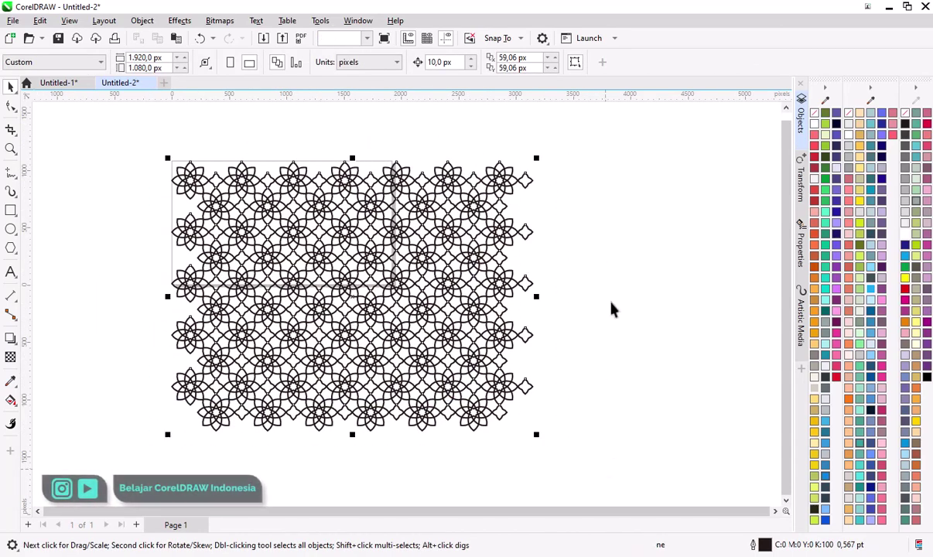
key(ctrl+g)
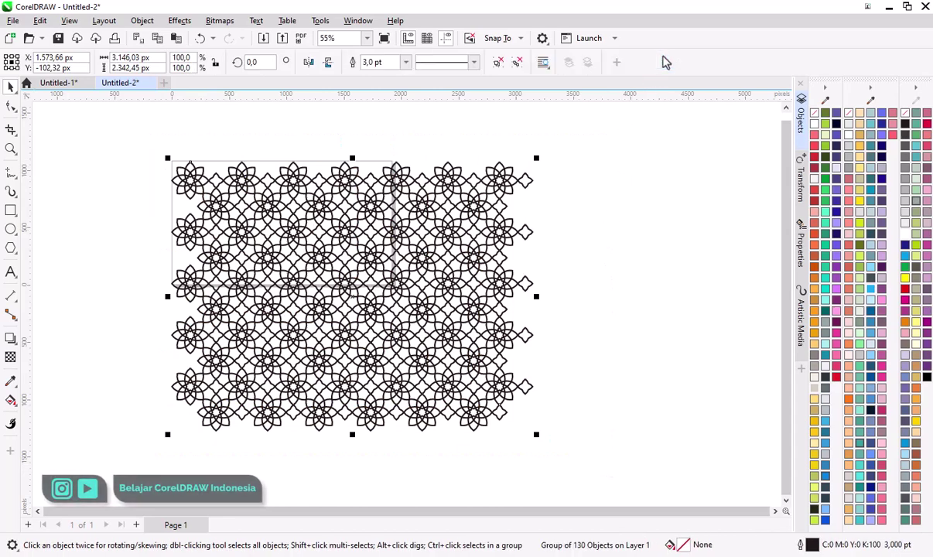
key(p)
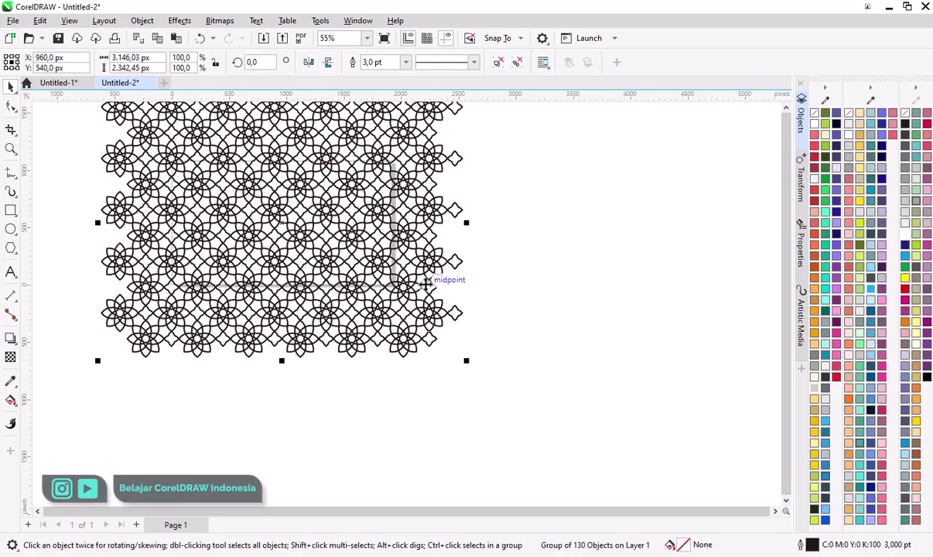
scroll(434, 177, down, 1)
scroll(428, 258, up, 2)
key(Escape)
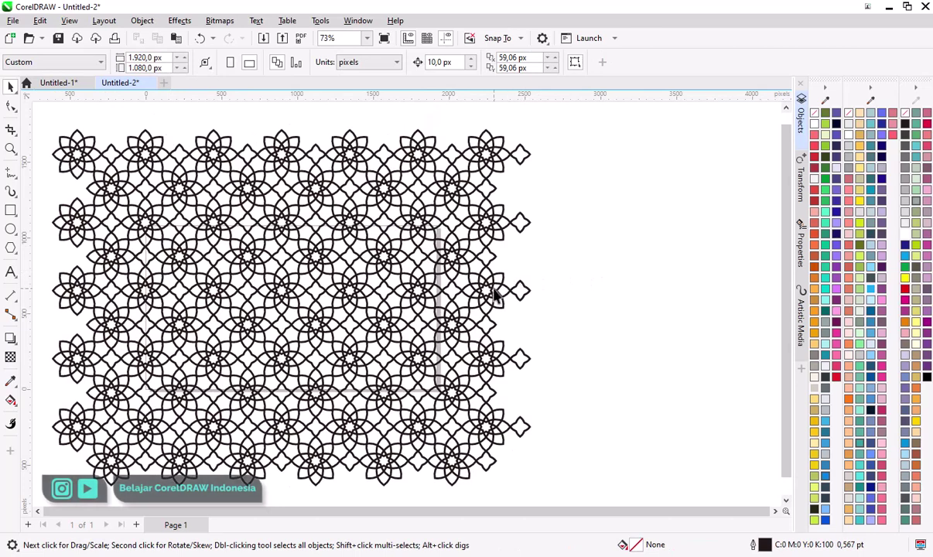
Colour the pattern's outline #D1CCC0 and place a copy with outline colour #F7F1E3 10 px higher, at Y 550 px.
click(483, 284)
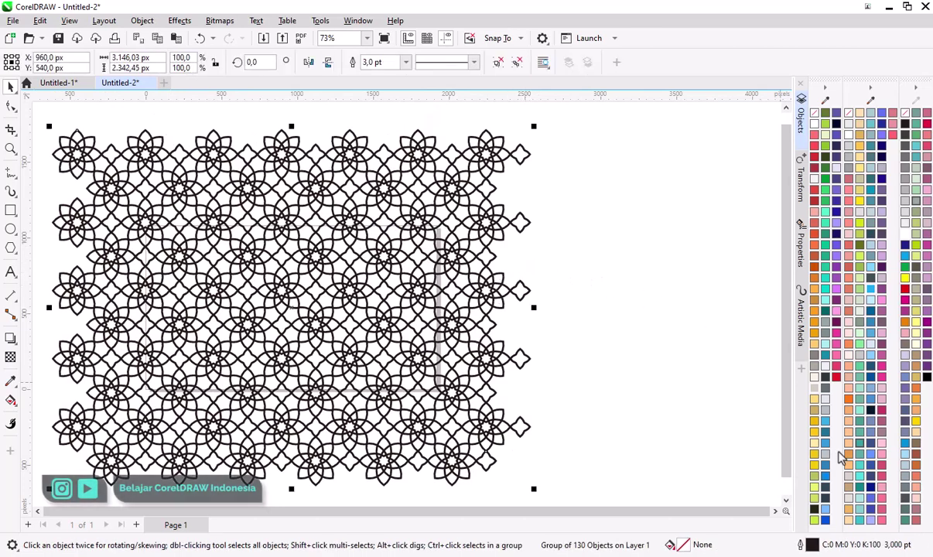
right_click(815, 390)
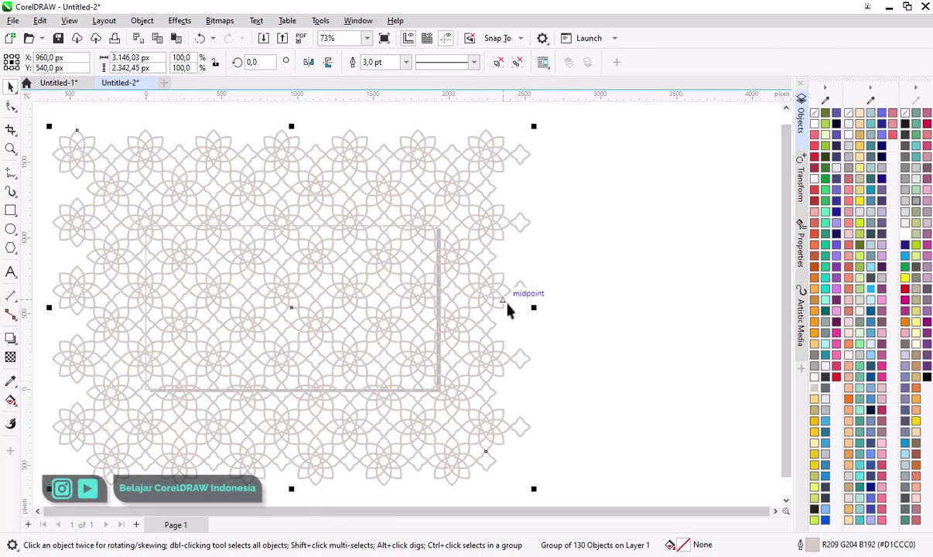
right_click(815, 377)
scroll(402, 300, up, 3)
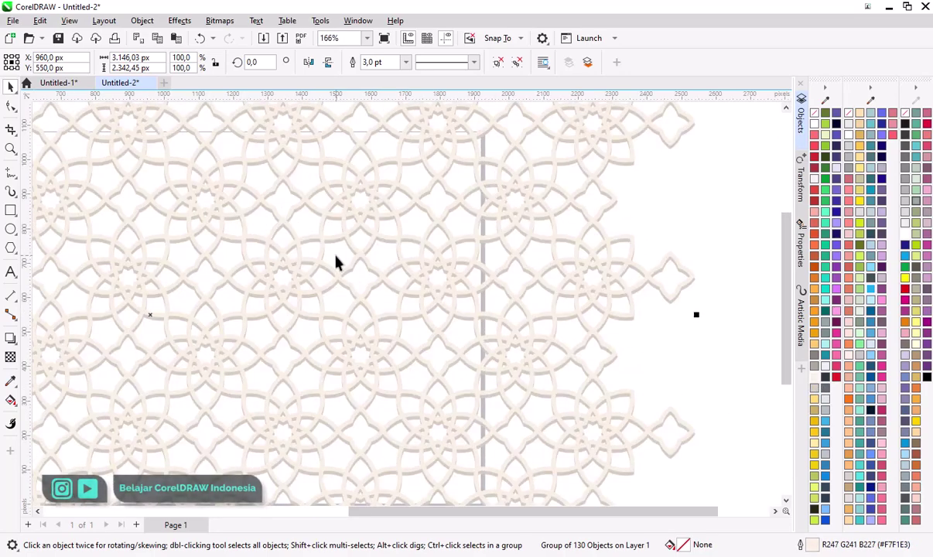
Set the vertical position of the lighter pattern copy to 545 px.
scroll(358, 267, down, 4)
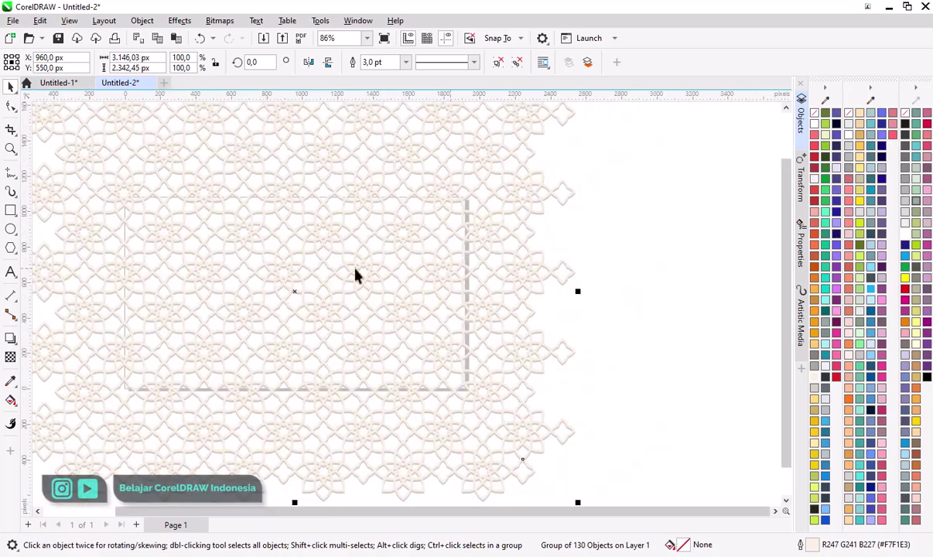
scroll(231, 260, up, 4)
double_click(43, 68)
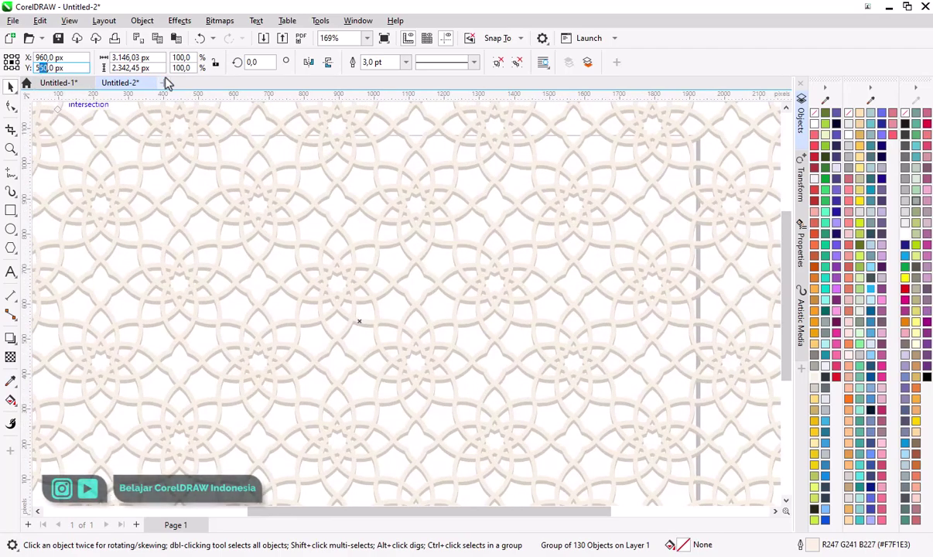
text(540)
key(Return)
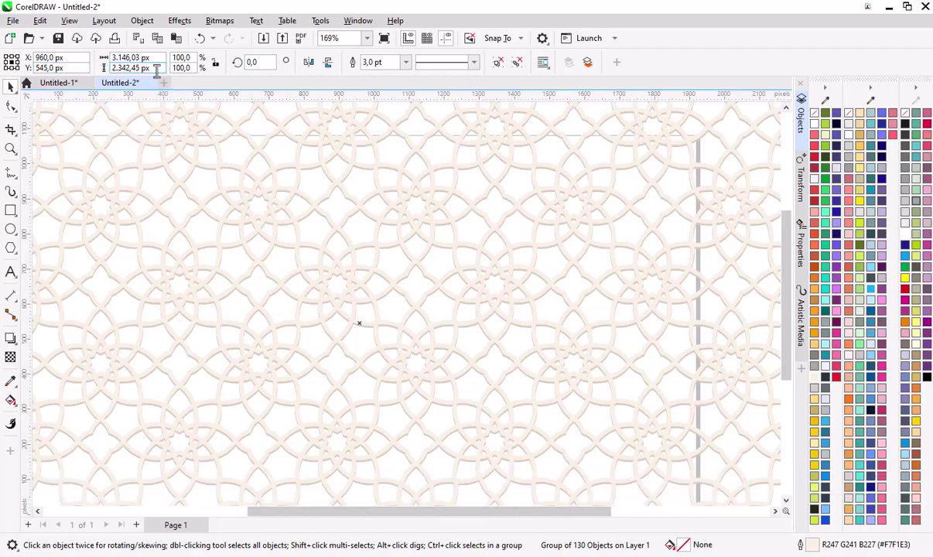
Set the lighter pattern copy's vertical position to 548 px and group it with the darker pattern.
click(47, 62)
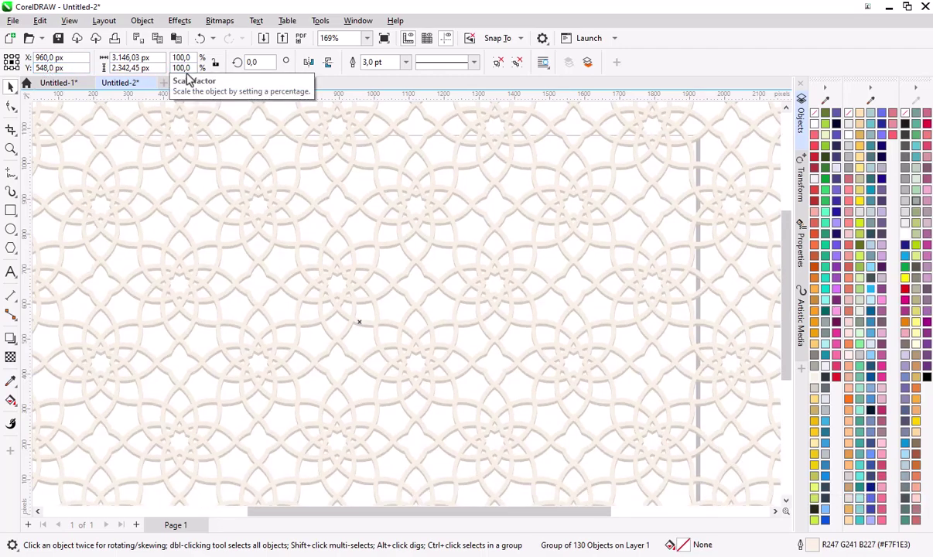
scroll(329, 264, down, 3)
click(115, 157)
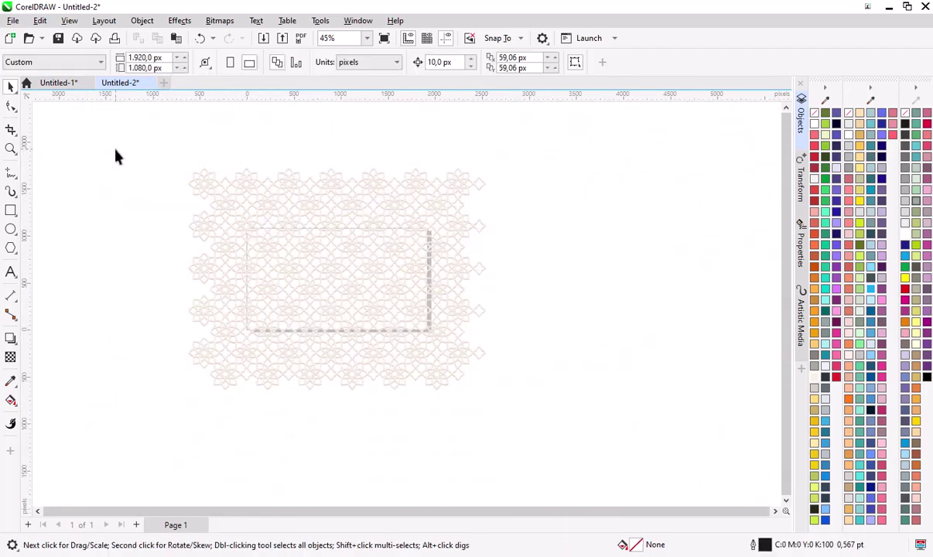
drag(619, 460, 618, 460)
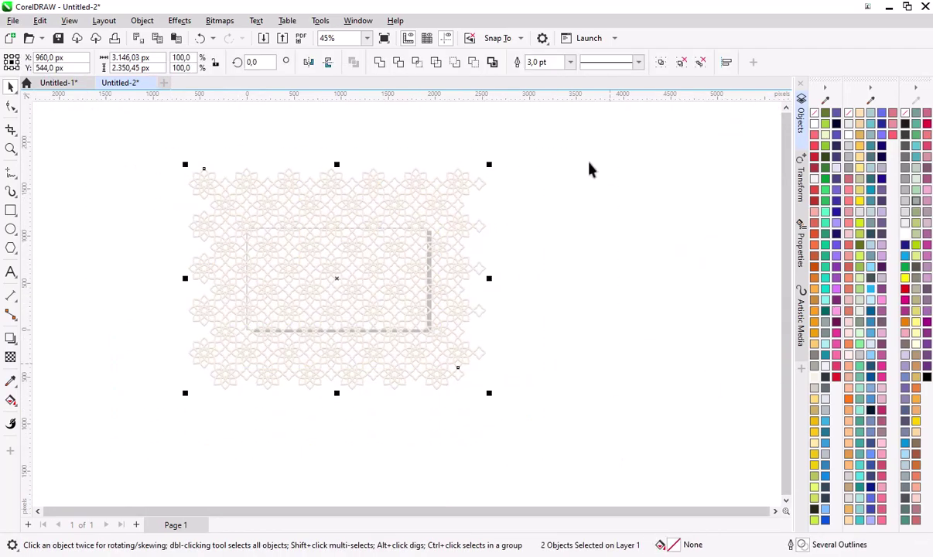
click(662, 62)
scroll(340, 271, up, 2)
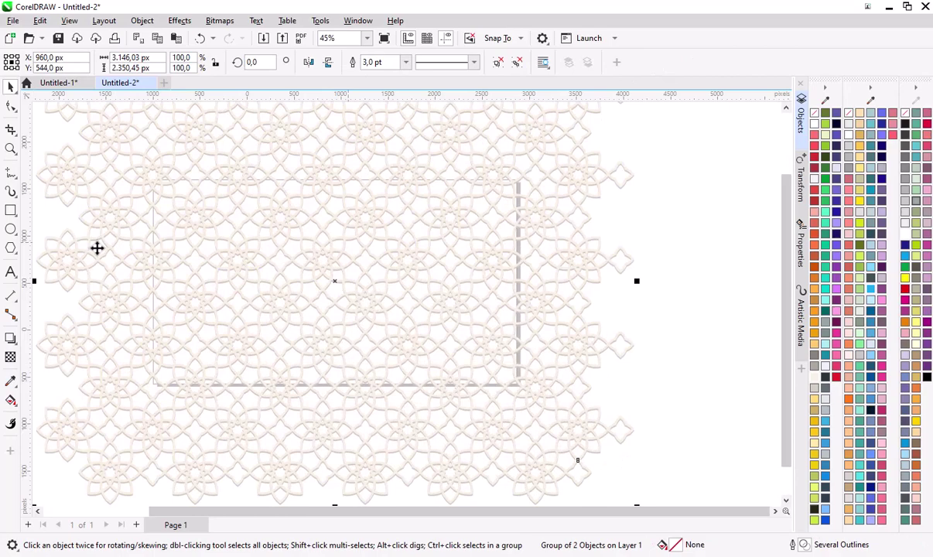
Add a page-sized rectangle of 1920 by 1080 px and move the grouped pattern off the page, to about X 3929 px.
double_click(11, 211)
scroll(250, 221, down, 3)
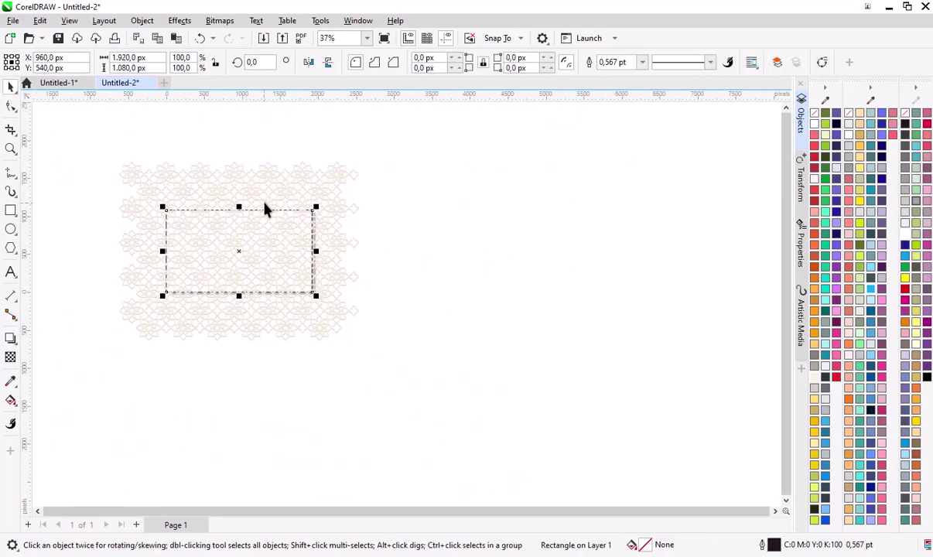
drag(244, 175, 589, 187)
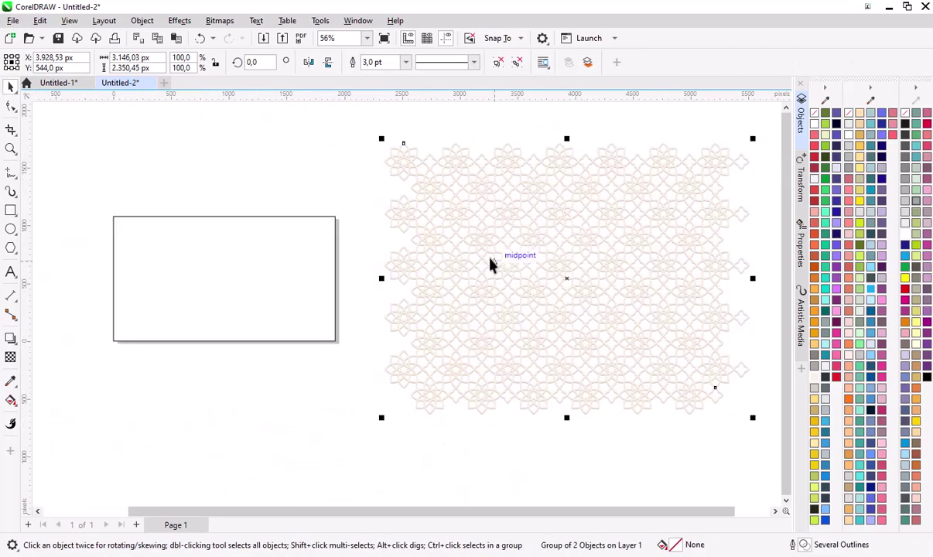
PowerClip the grouped pattern inside the page-sized rectangle.
right_click(493, 265)
click(477, 234)
right_click(479, 232)
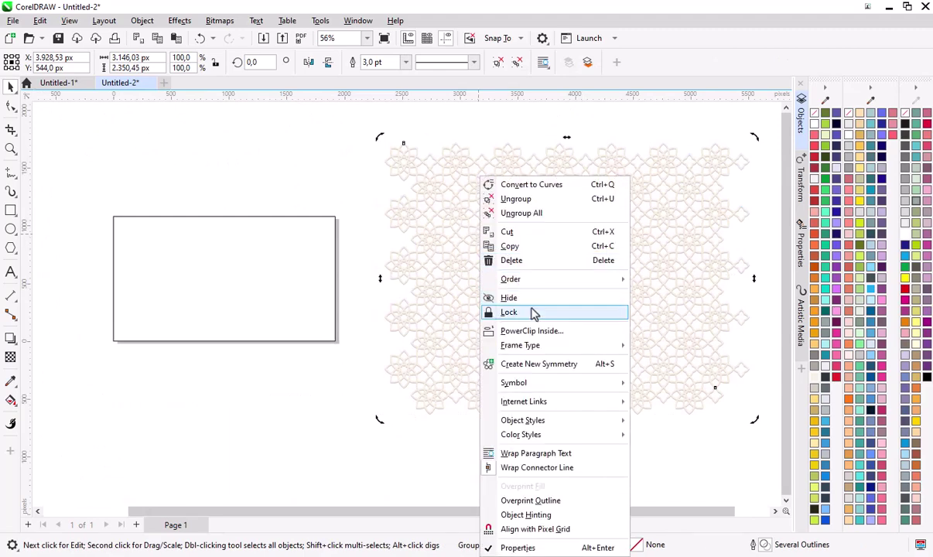
click(534, 332)
click(257, 260)
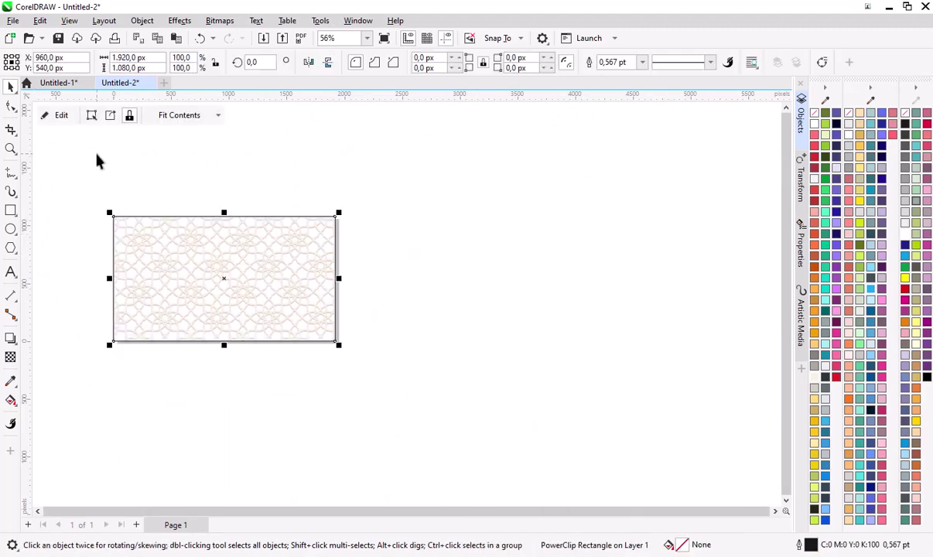
Fill the PowerClip rectangle with #F7F1E3, remove its outline, and fit the view to the page.
scroll(162, 241, up, 2)
click(557, 246)
click(443, 246)
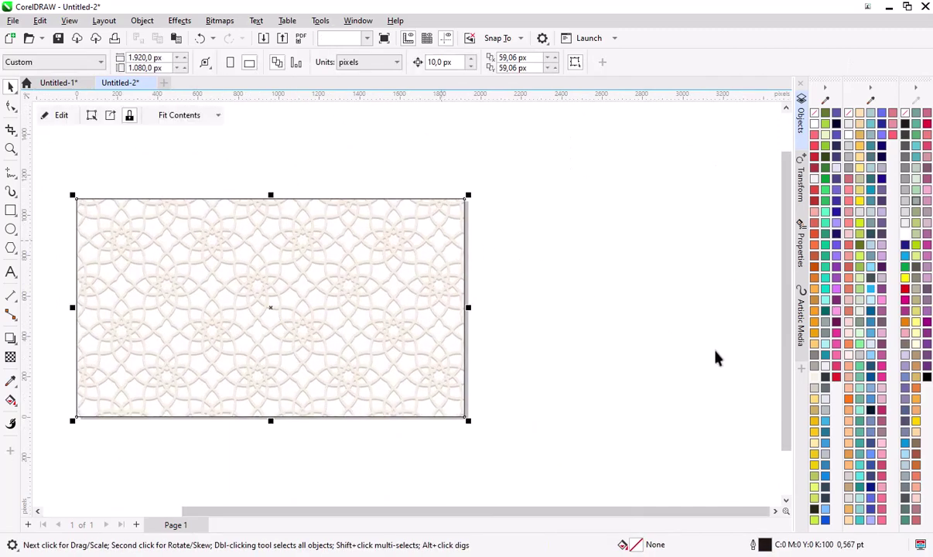
click(814, 382)
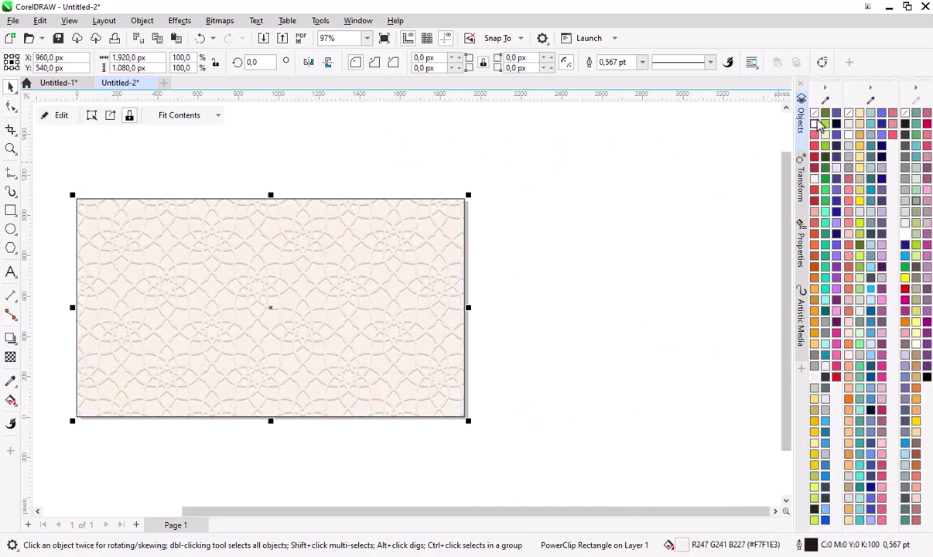
click(409, 147)
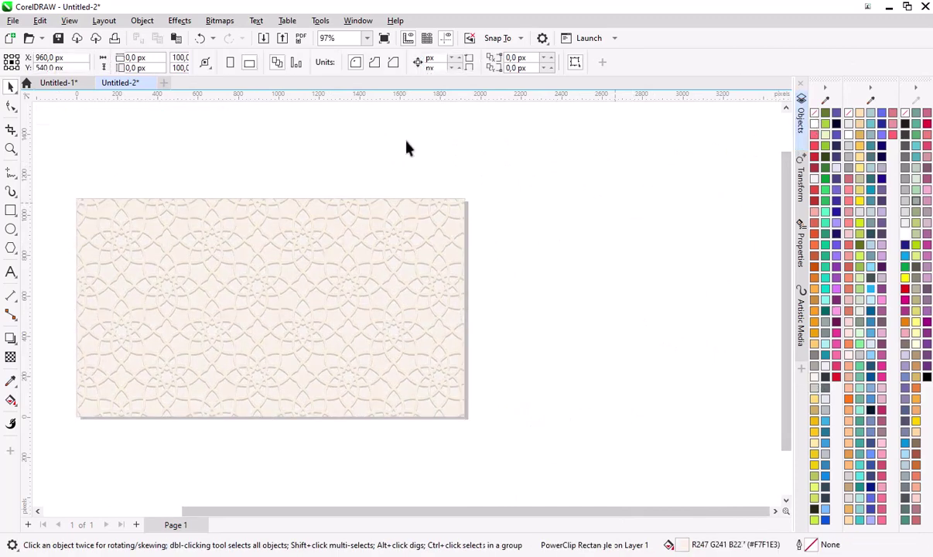
click(369, 41)
click(357, 62)
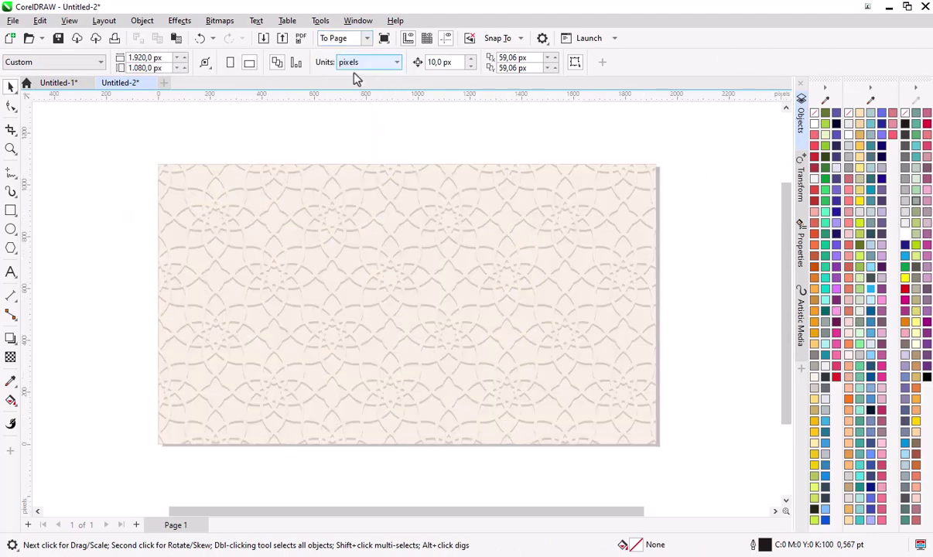